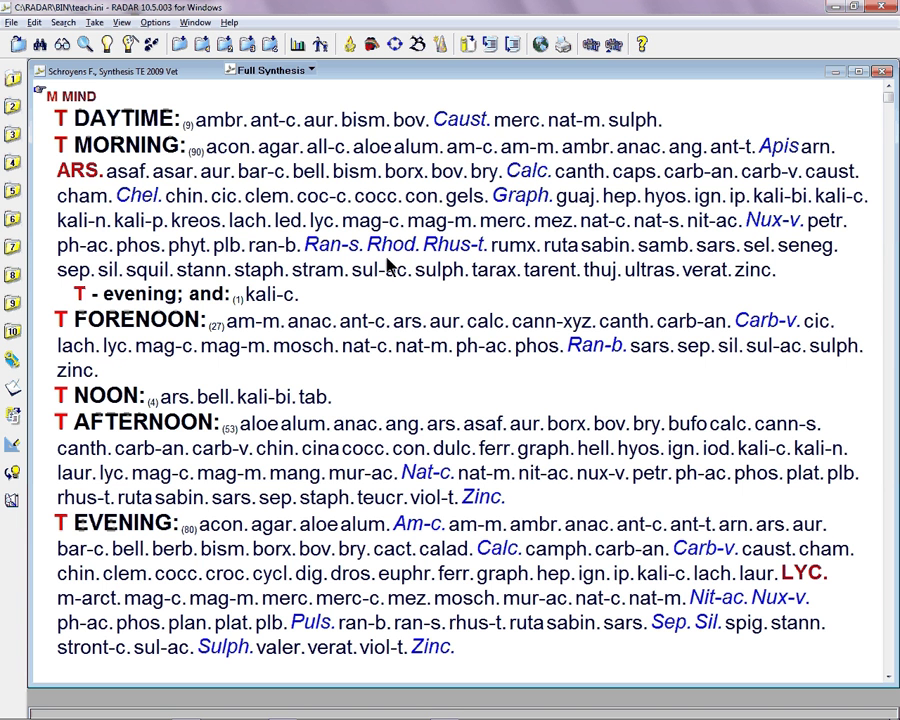
# Step: Switch to RadarOpus and look over the available search commands
pyautogui.hotkey('alt', 'Tab')
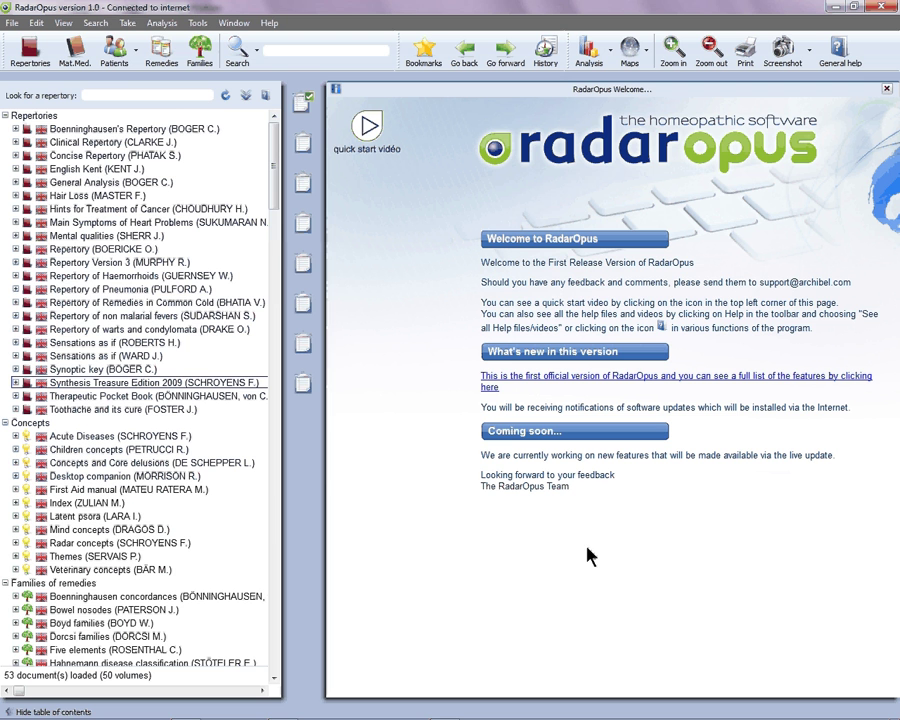
pyautogui.click(93, 24)
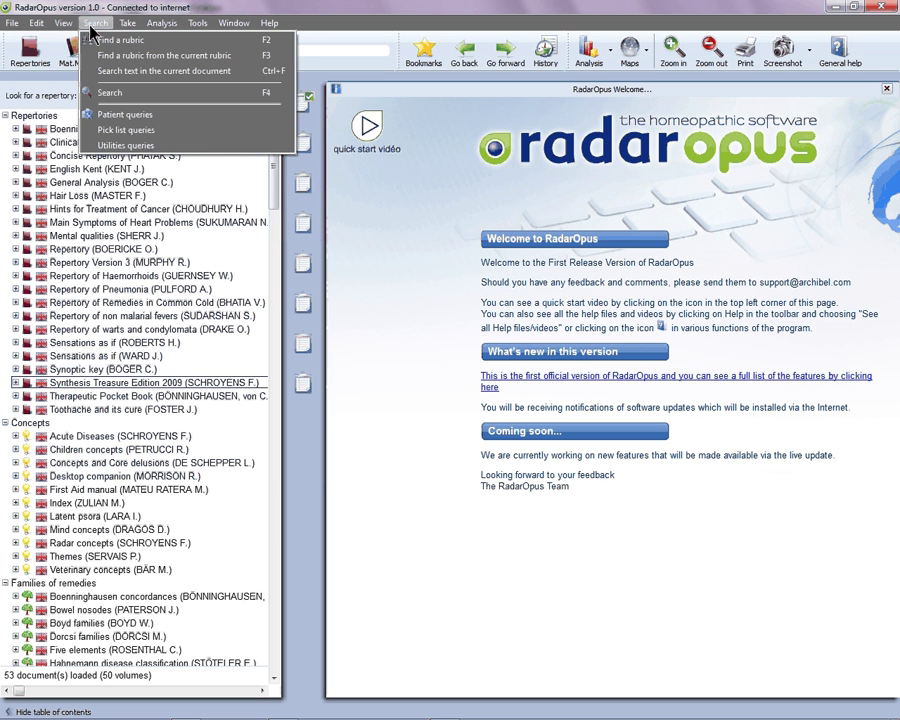
pyautogui.click(134, 52)
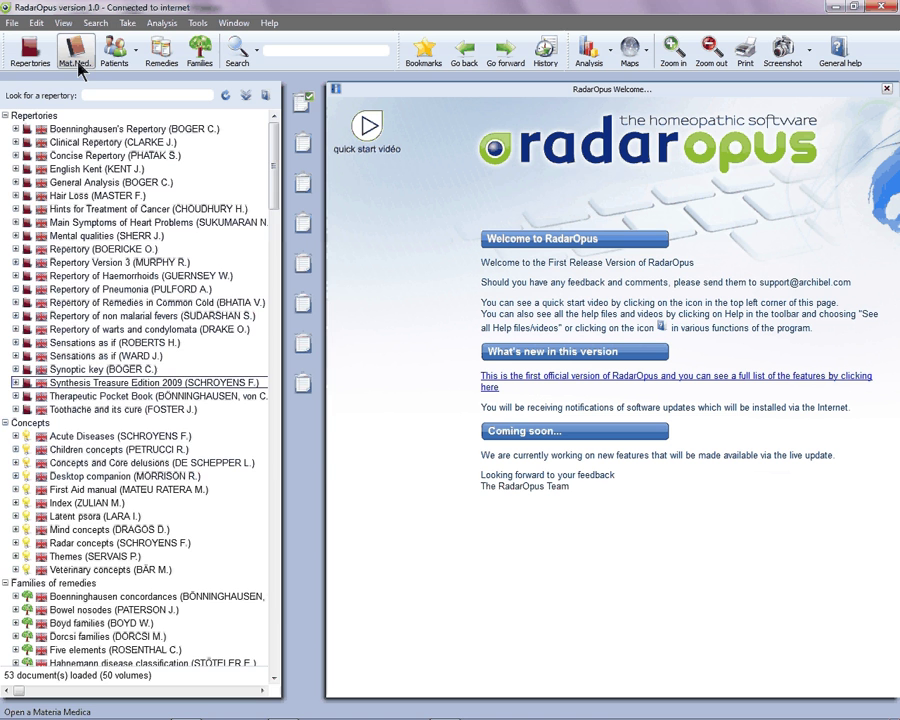
# Step: Look through the Materia Medica, patients and remedies catalogues, and try to open the families catalogue
pyautogui.click(76, 55)
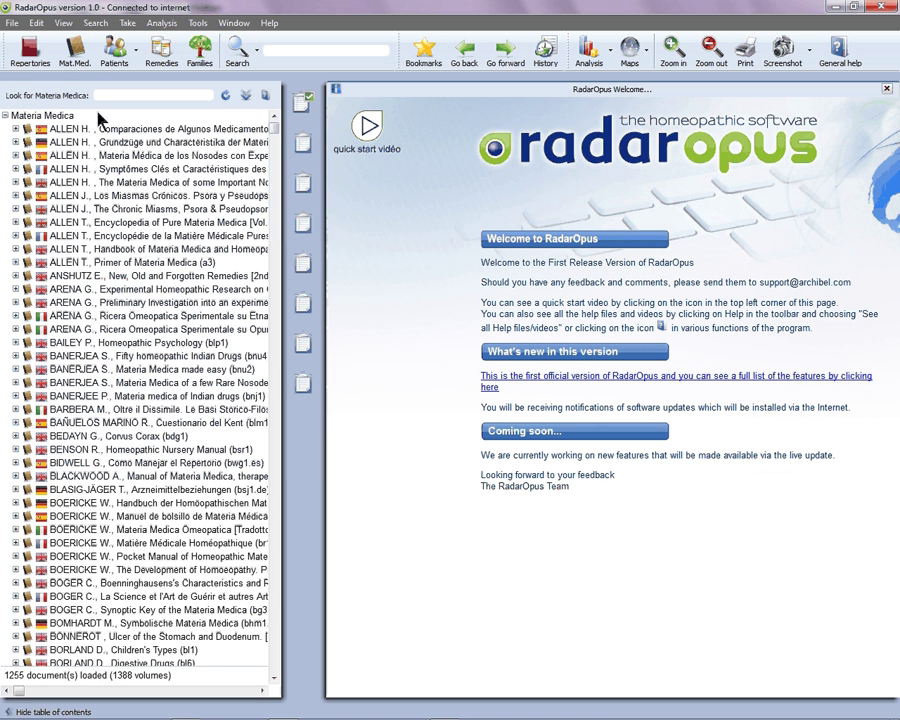
pyautogui.click(116, 55)
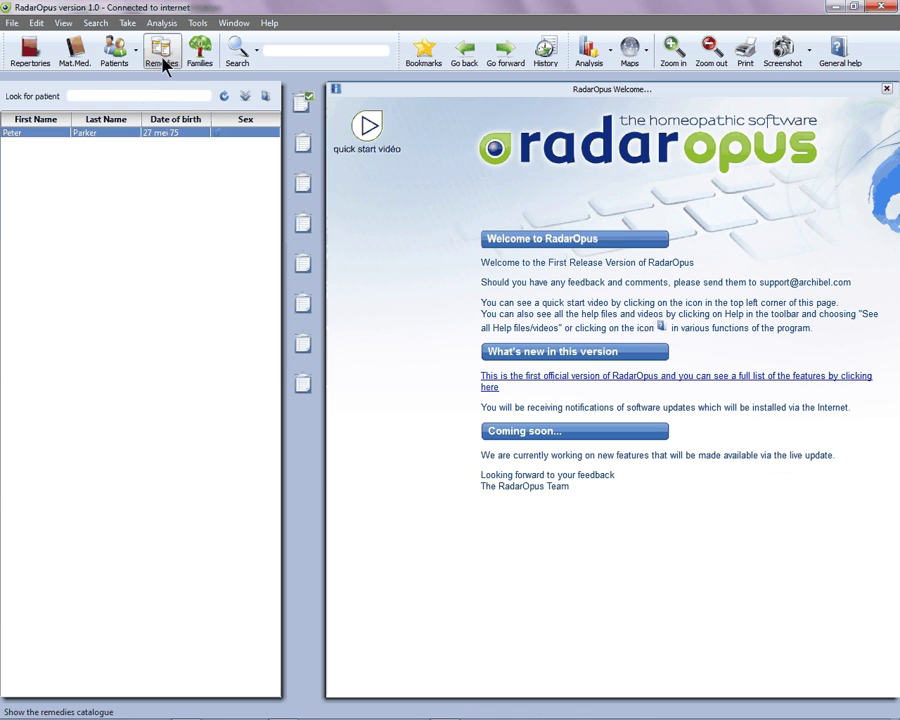
pyautogui.click(162, 55)
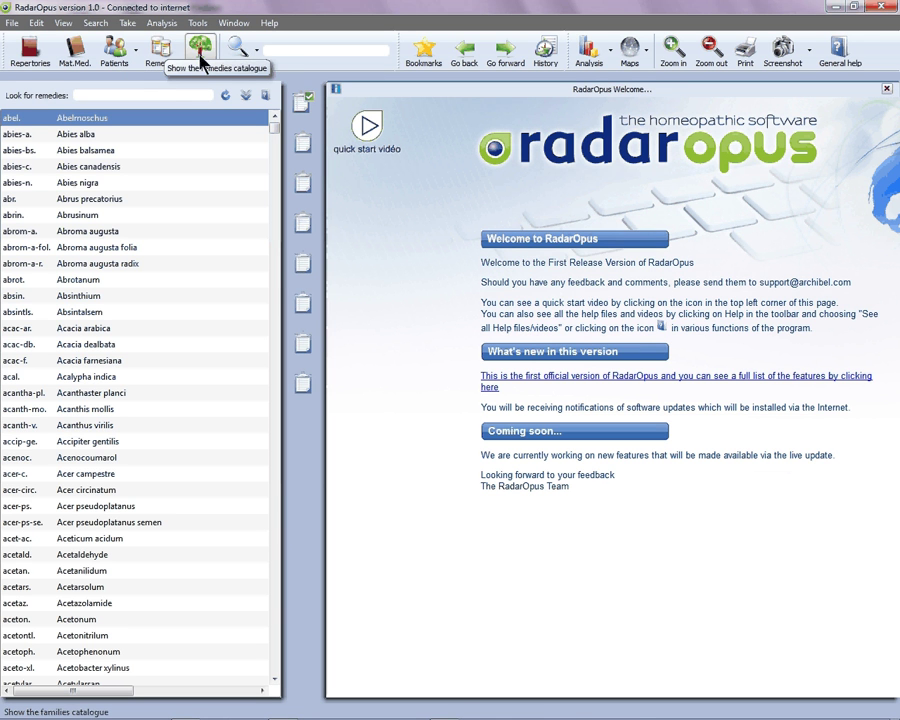
pyautogui.click(573, 379)
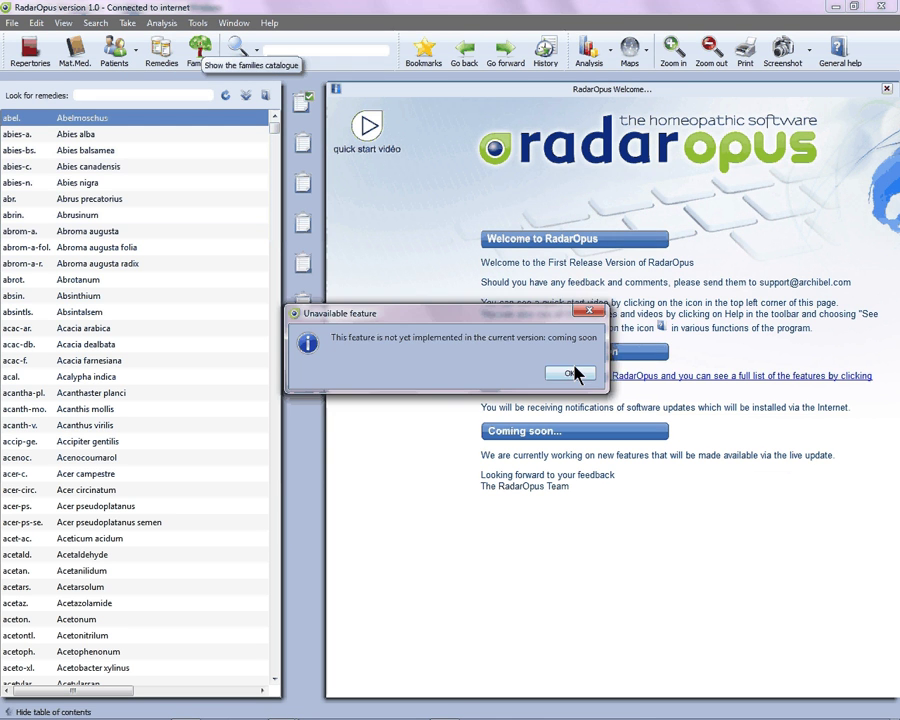
pyautogui.click(574, 370)
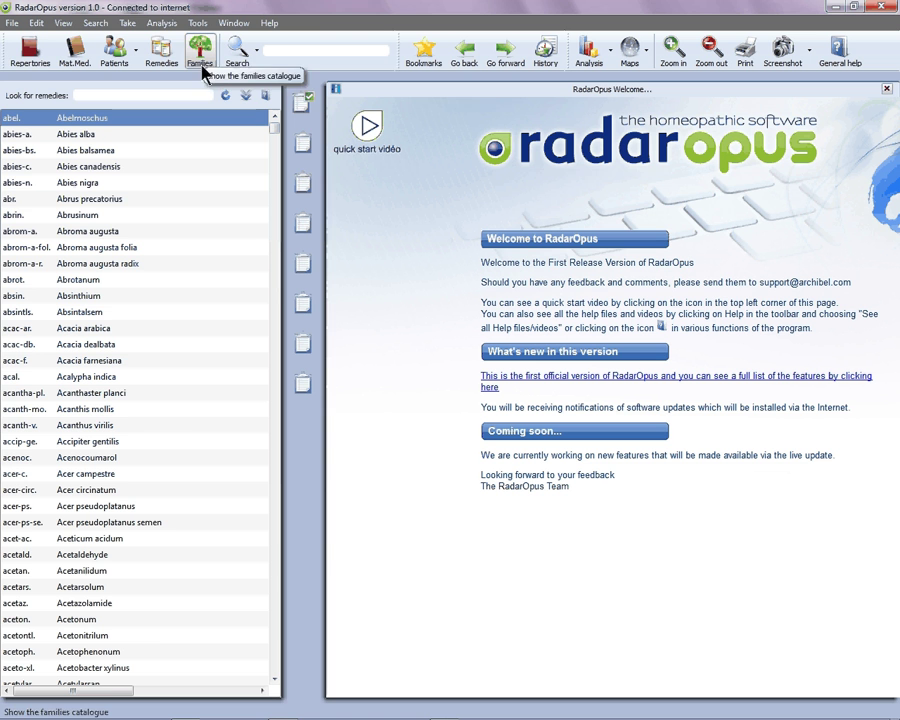
# Step: Open Synthesis Treasure Edition 2009 from the list of repertories and hide the table of contents
pyautogui.click(20, 68)
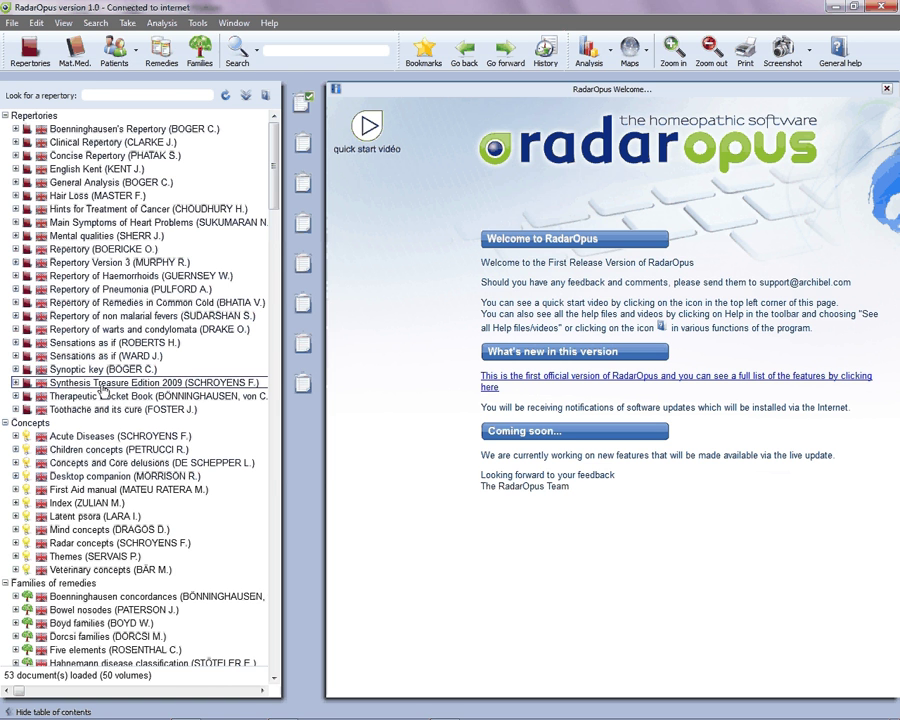
pyautogui.moveTo(104, 390)
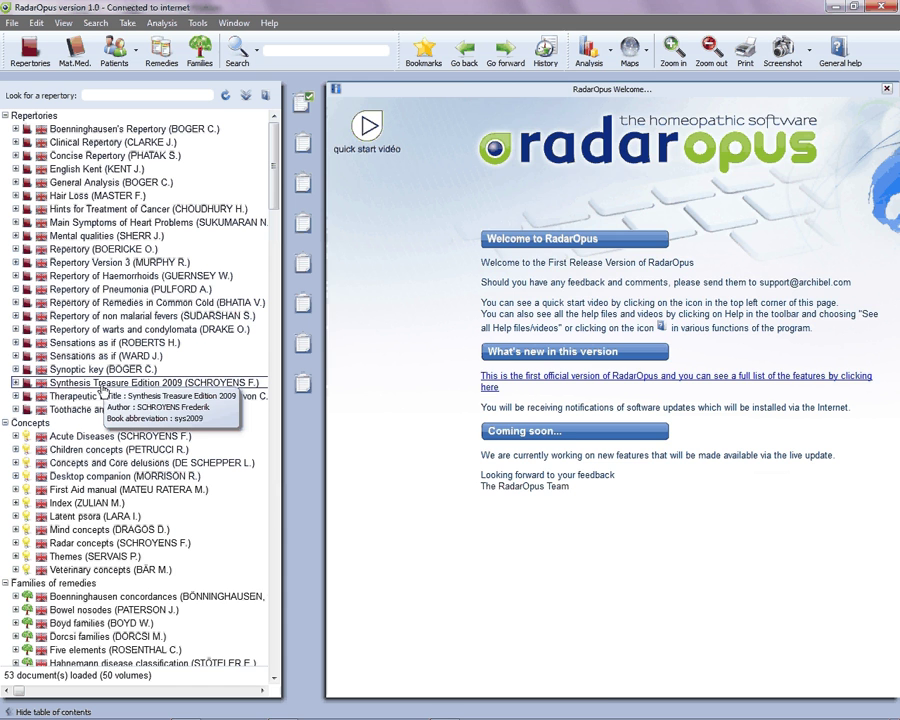
pyautogui.doubleClick(104, 389)
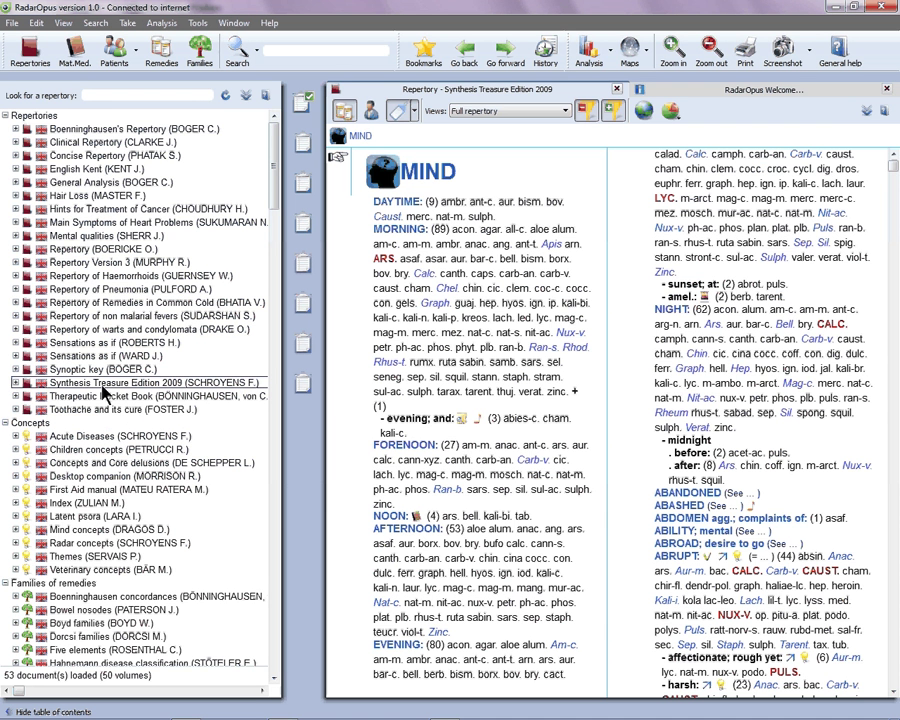
pyautogui.click(42, 712)
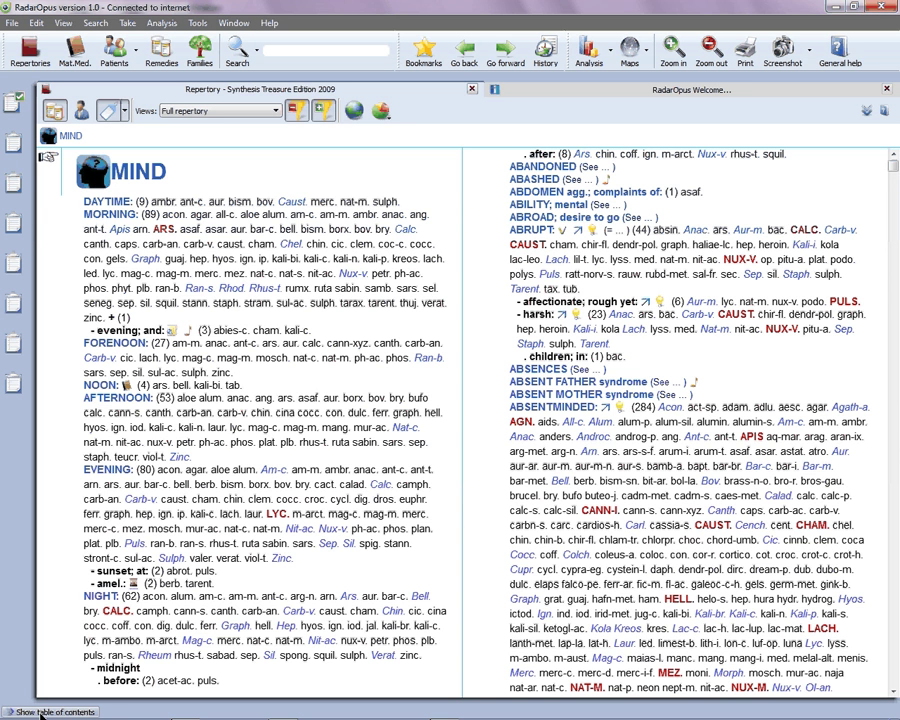
pyautogui.click(12, 100)
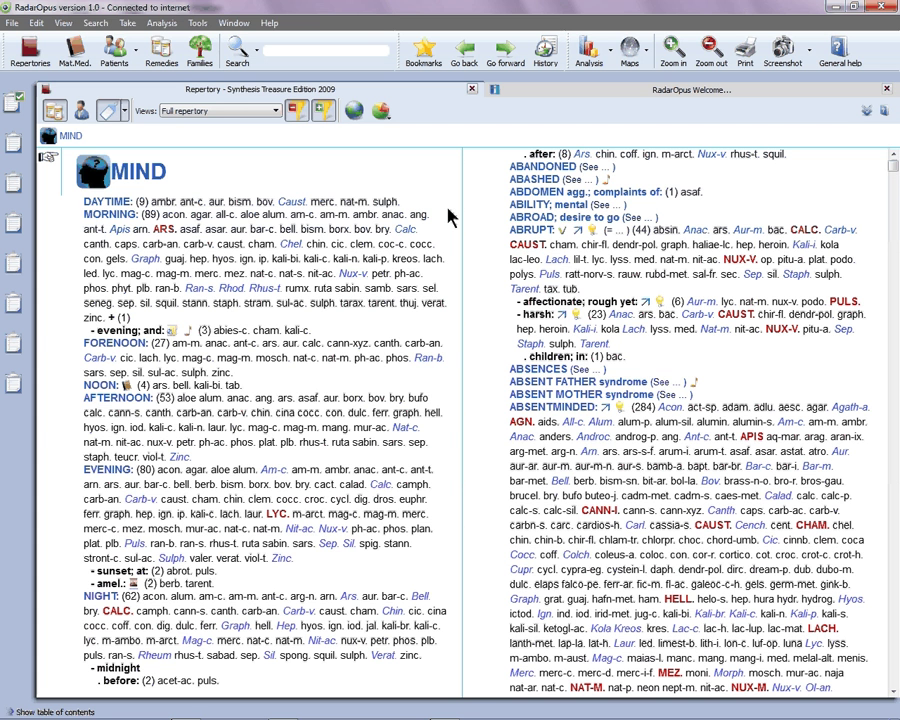
# Step: Use the hierarchical rubric search to go to the rubric MIND - FEAR - ghosts, of
pyautogui.write('mi')
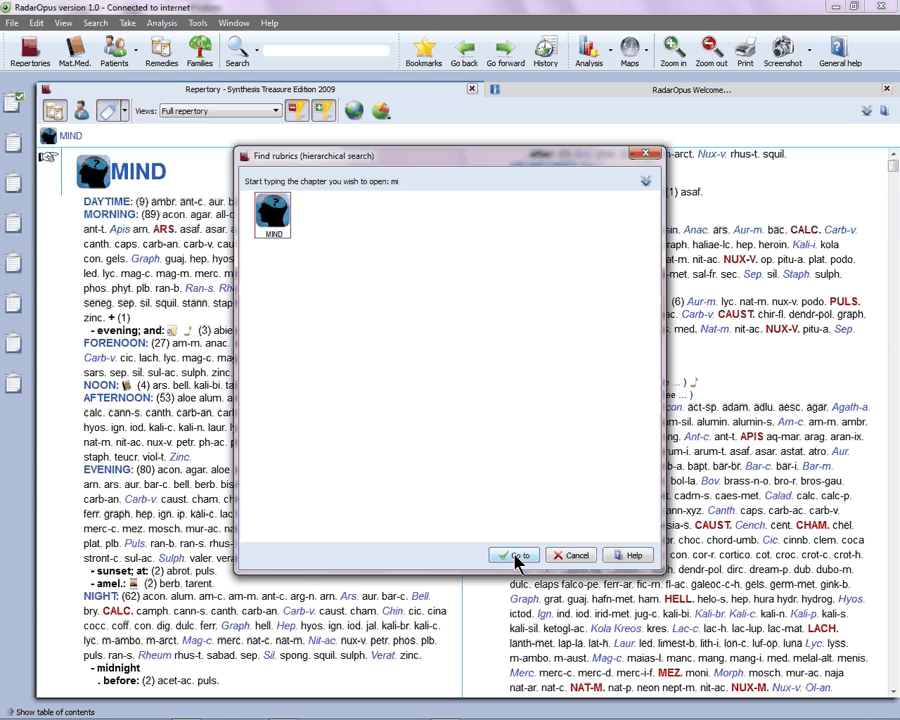
pyautogui.click(516, 557)
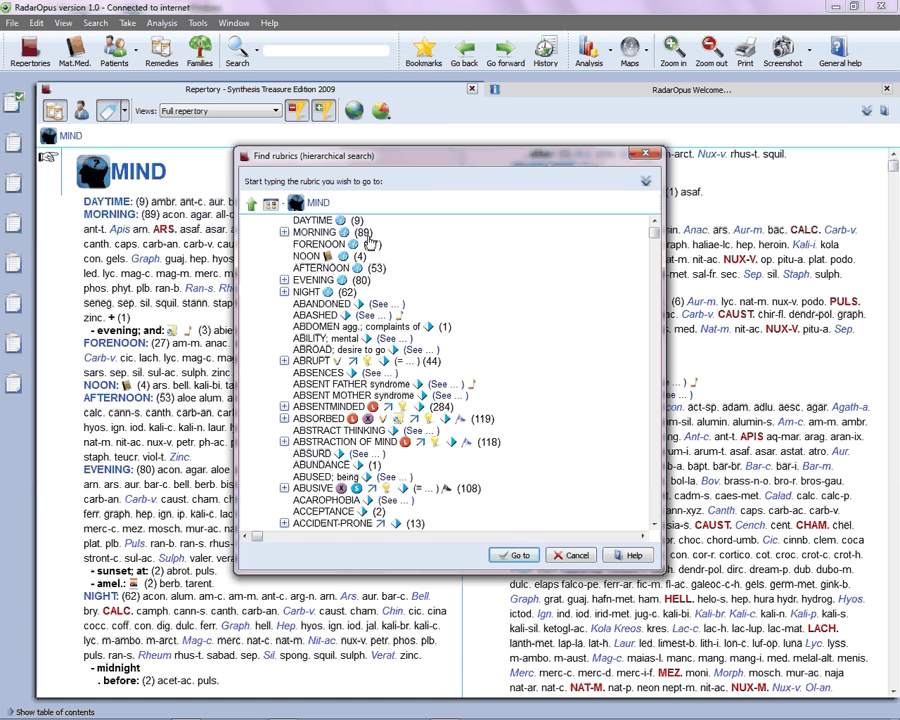
pyautogui.write('f')
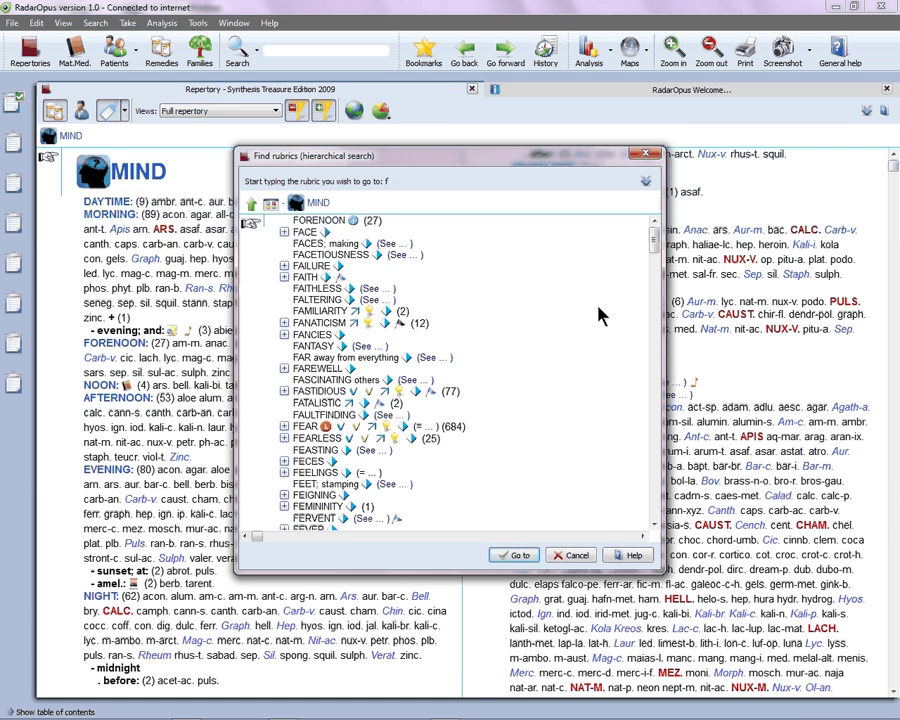
pyautogui.write('ear')
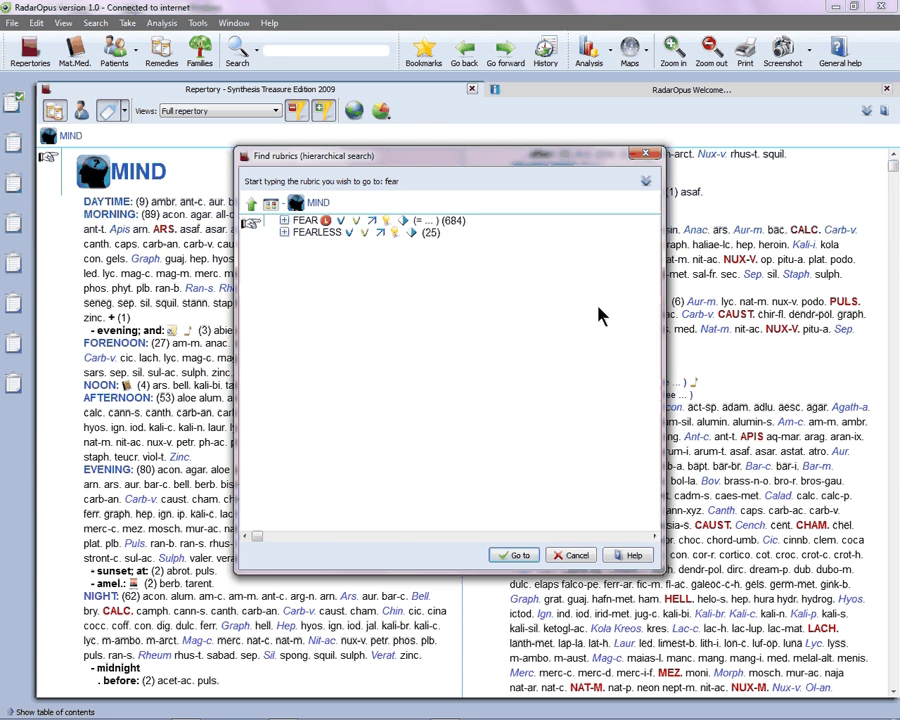
pyautogui.press('Return')
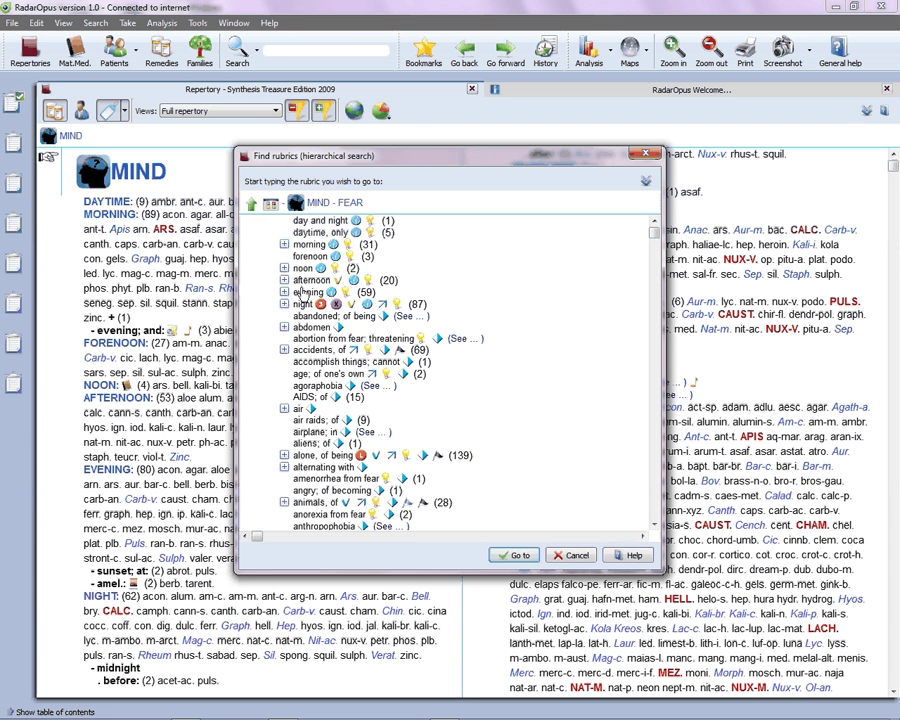
pyautogui.write('gh')
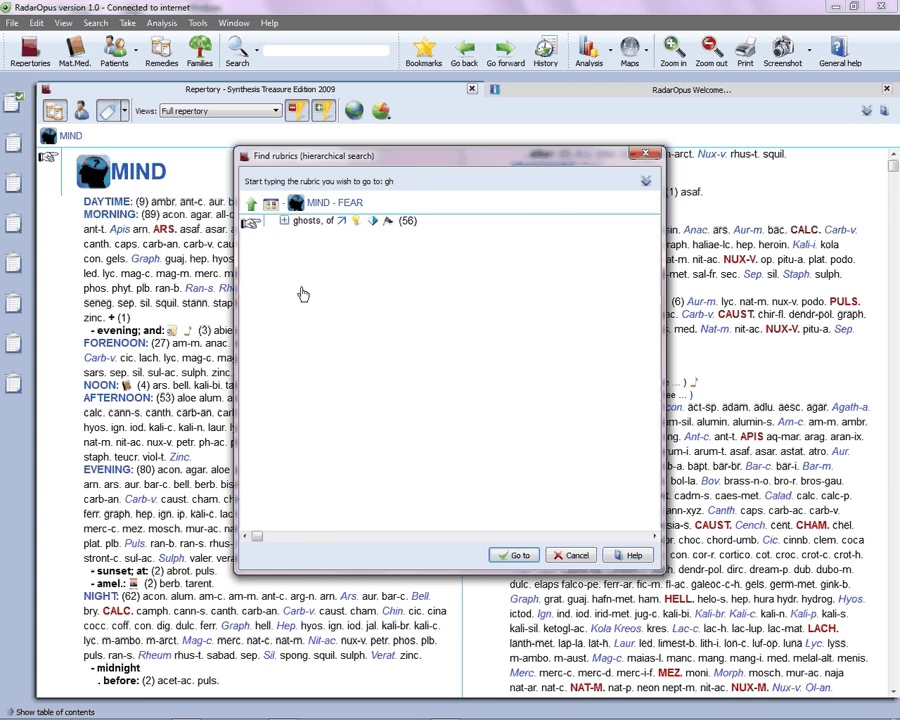
pyautogui.press('Return')
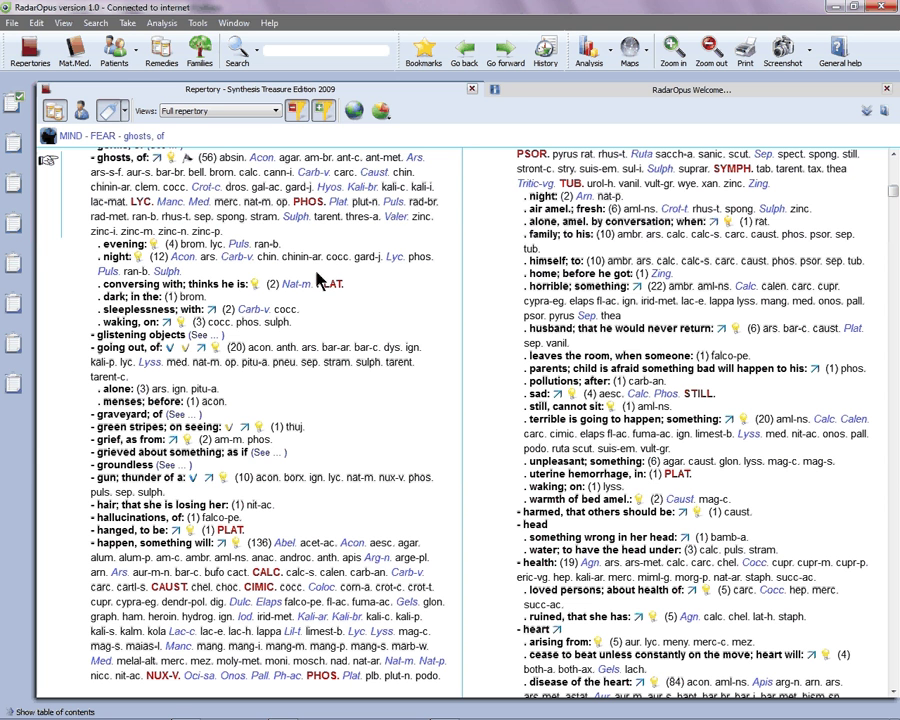
# Step: Take the fear of ghosts rubric into the first clipboard with intensity 1
pyautogui.write('1')
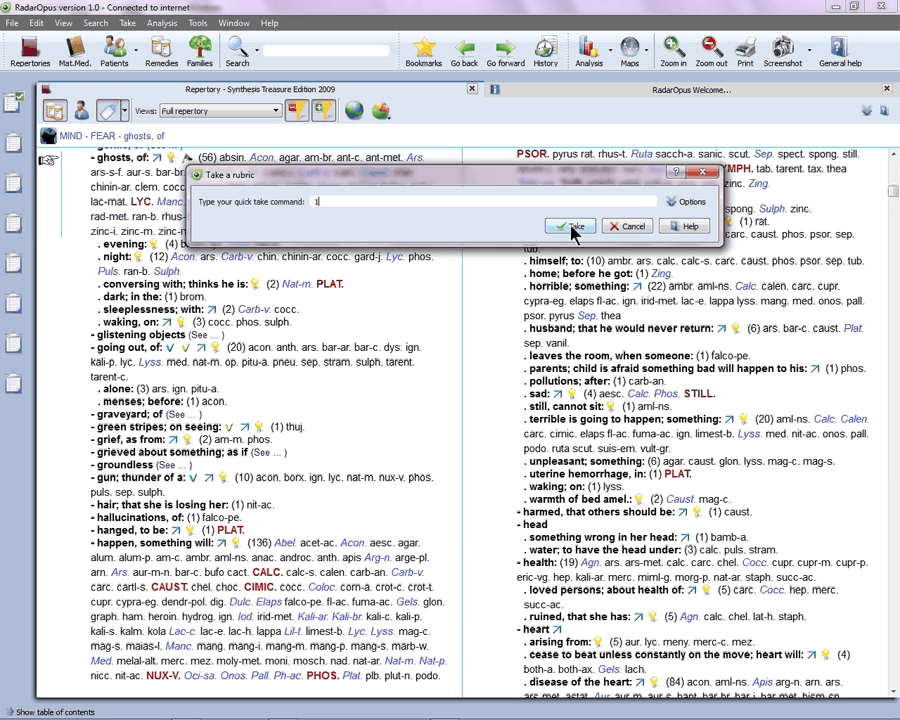
pyautogui.click(576, 228)
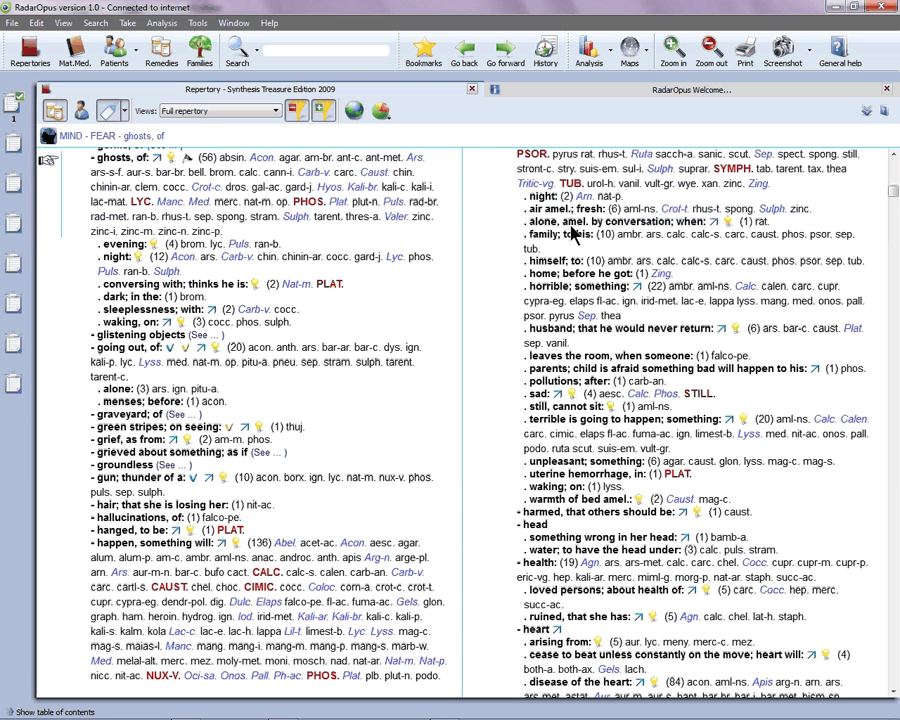
pyautogui.click(20, 105)
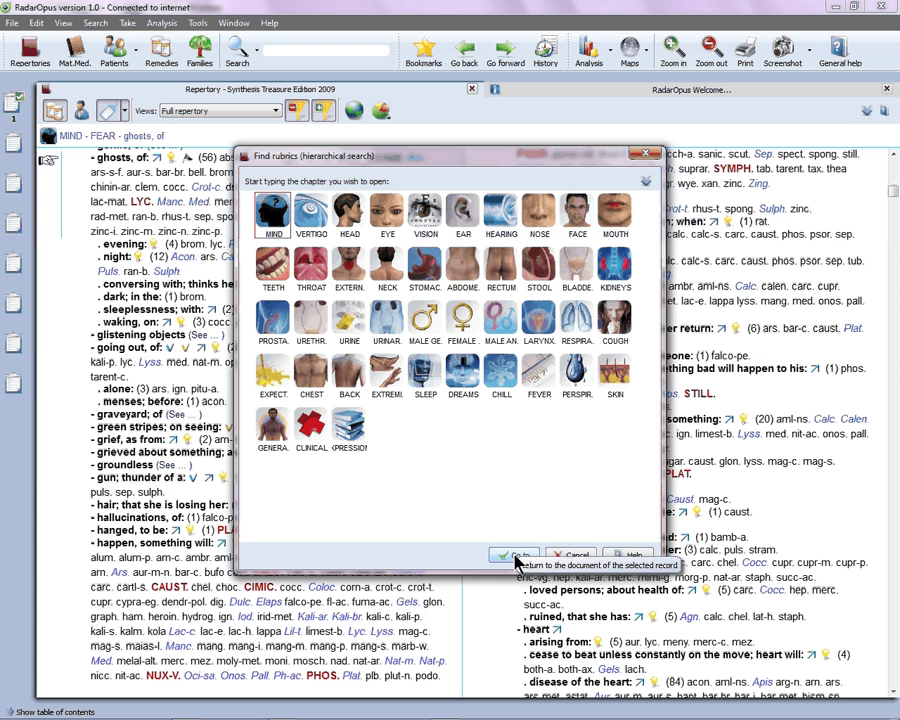
# Step: Go to the rubric VERTIGO - ANXIETY, during and take it into the first clipboard with intensity 3
pyautogui.doubleClick(317, 220)
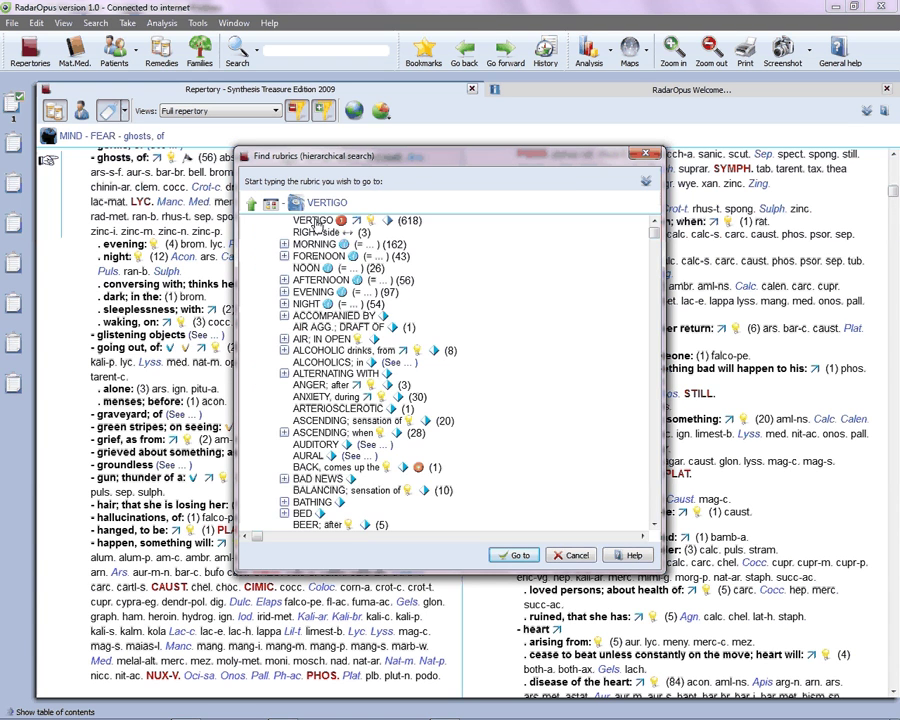
pyautogui.doubleClick(323, 397)
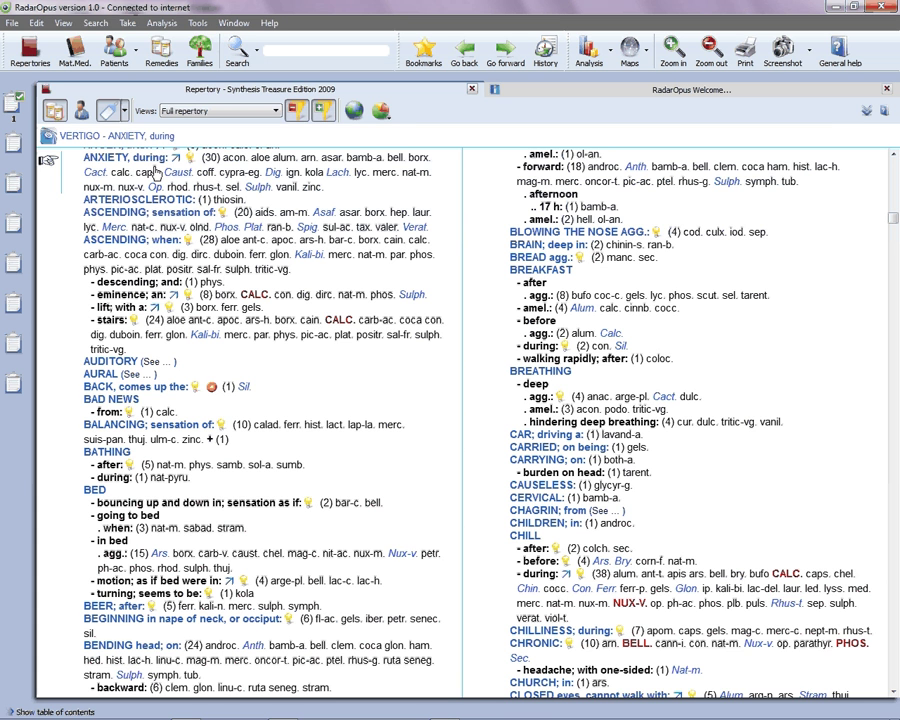
pyautogui.click(127, 23)
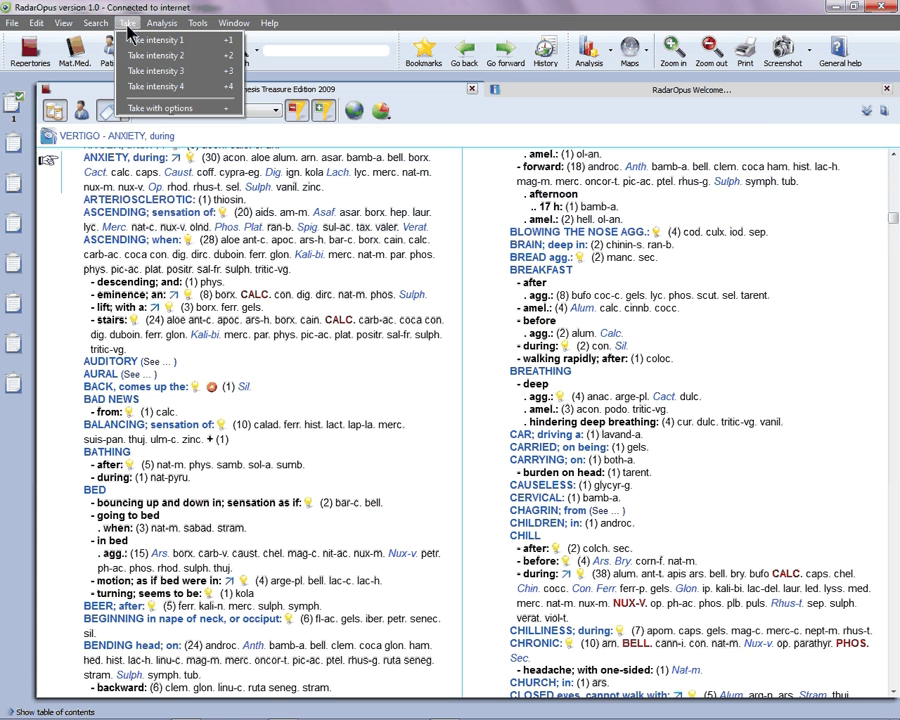
pyautogui.click(210, 72)
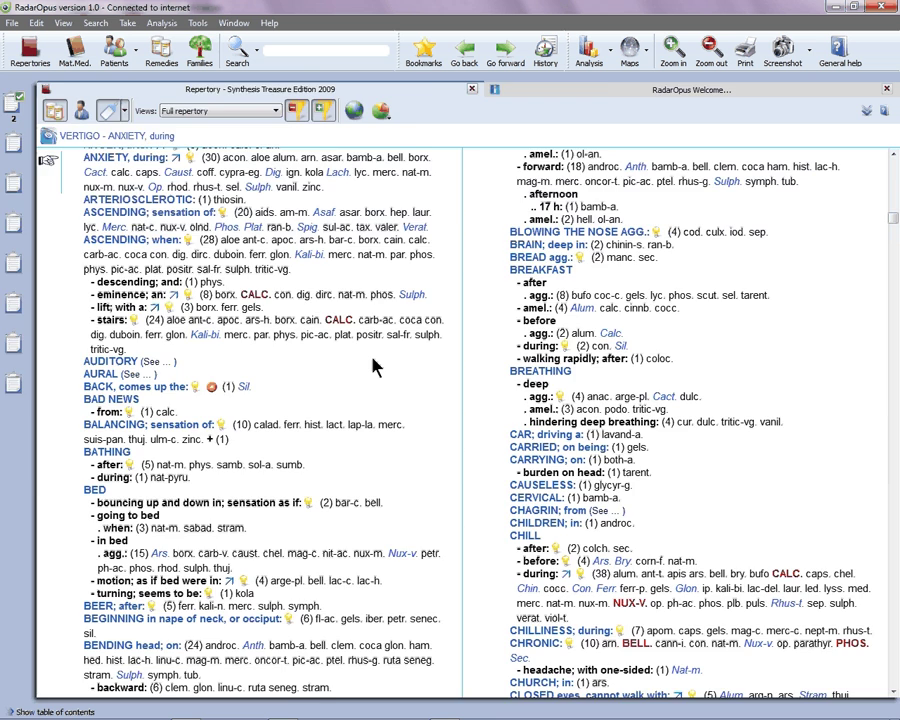
# Step: Search the open documents for the word "dreamy"
pyautogui.hotkey('ctrl', 't')
pyautogui.hotkey('ctrl', 'f')
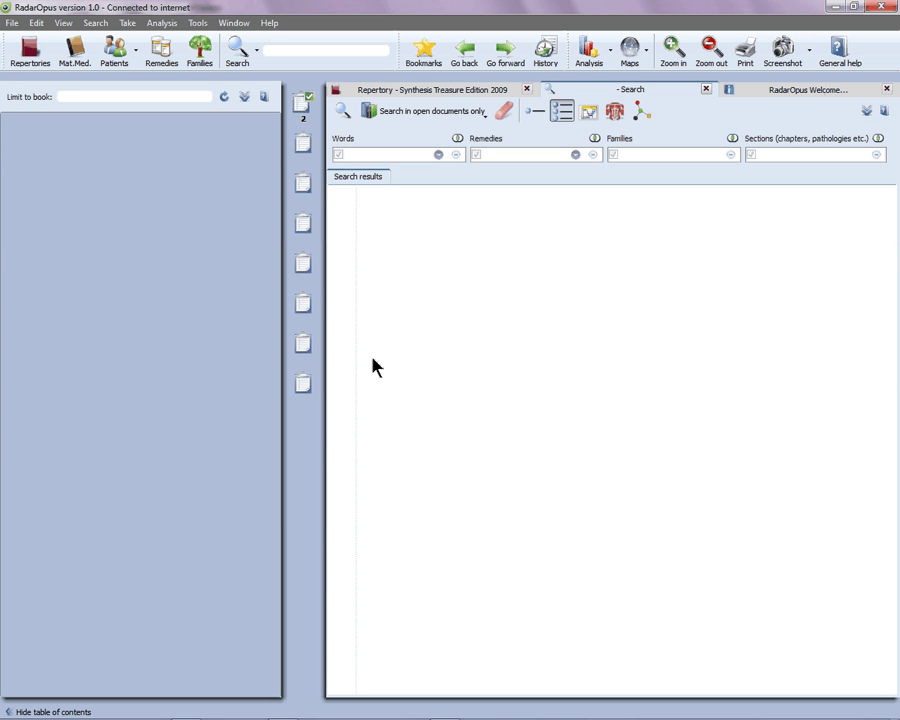
pyautogui.write('drea')
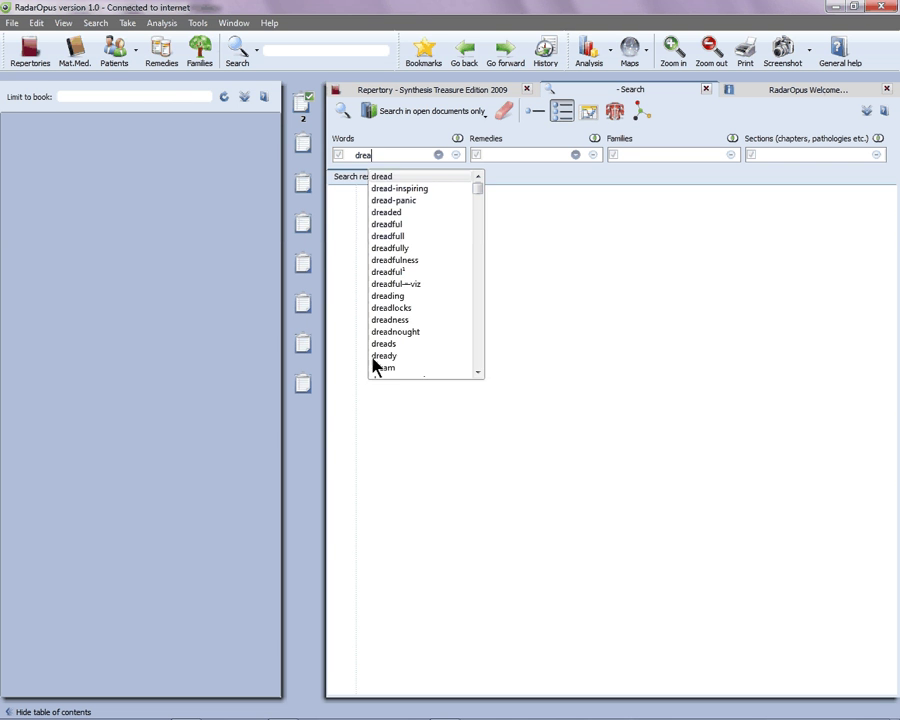
pyautogui.write('my')
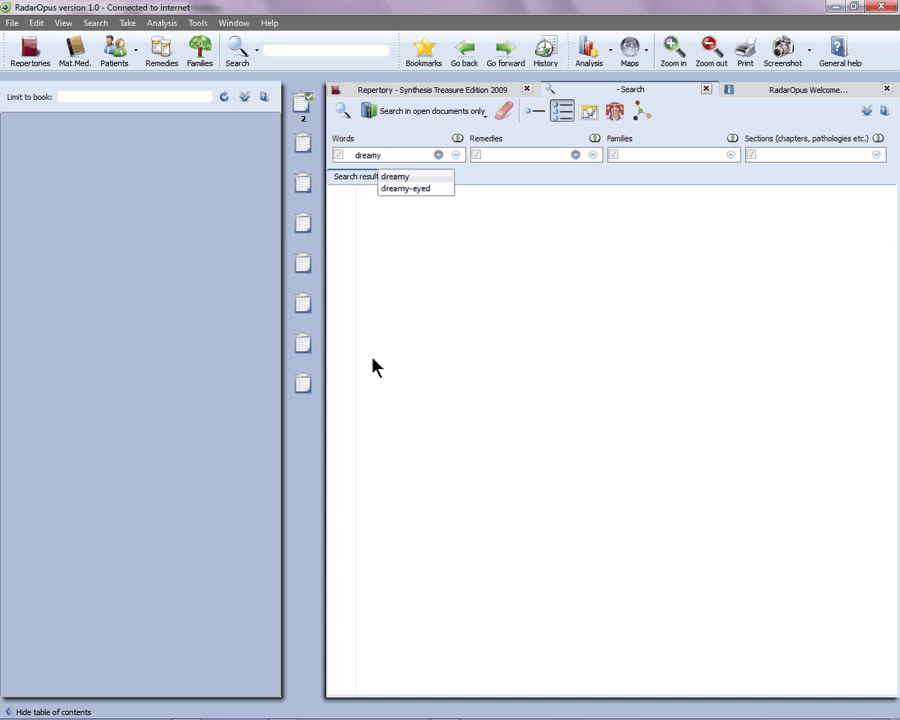
pyautogui.press('Return')
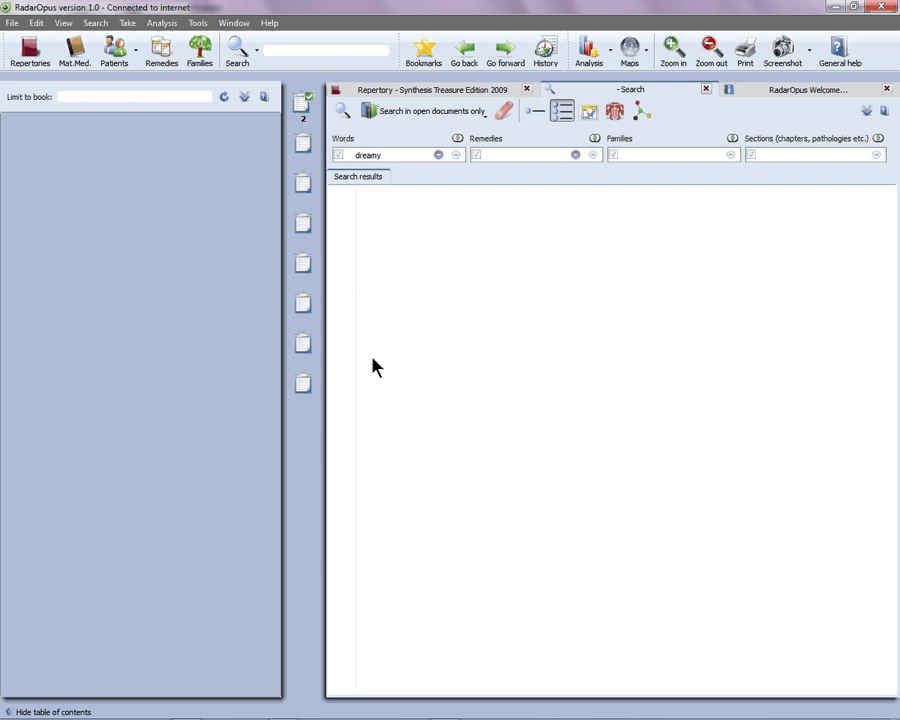
pyautogui.press('Return')
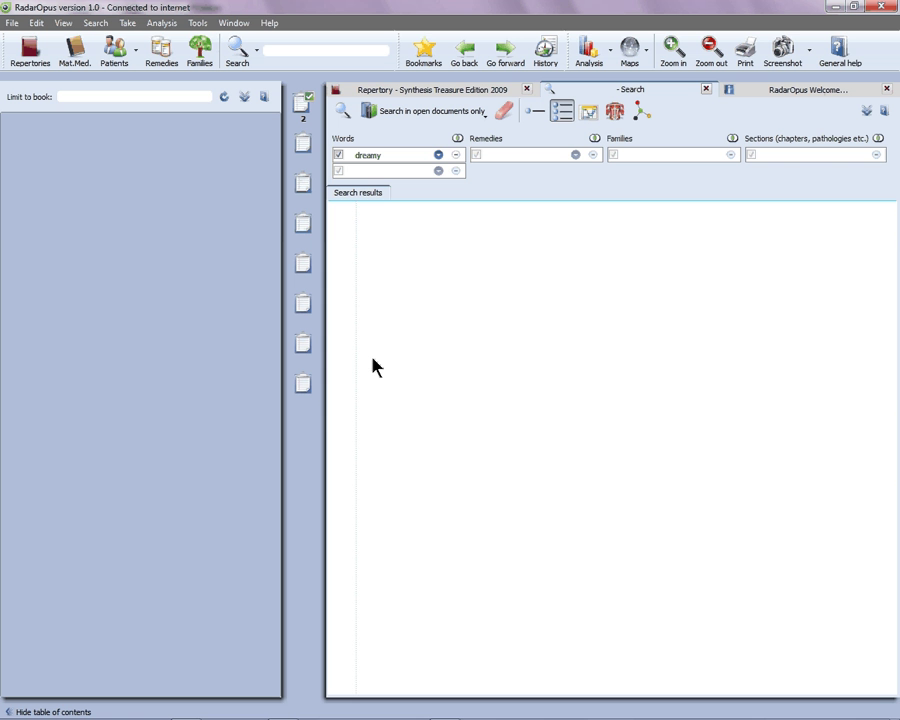
pyautogui.press('Return')
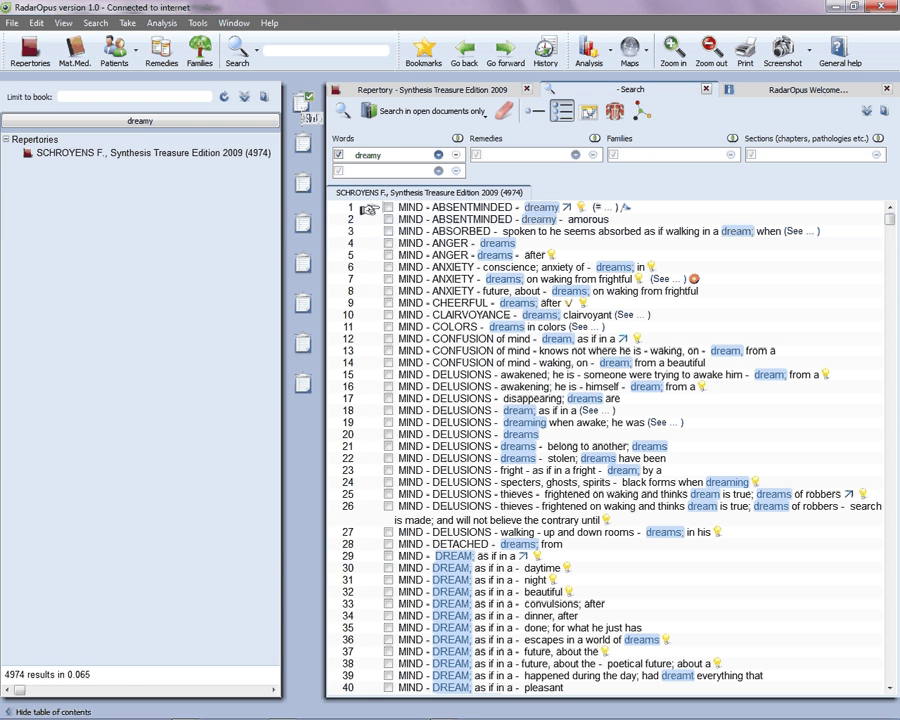
# Step: Take the search result MIND - ABSENTMINDED - dreamy into the first clipboard and open the analysis of the collected rubrics
pyautogui.click(303, 106)
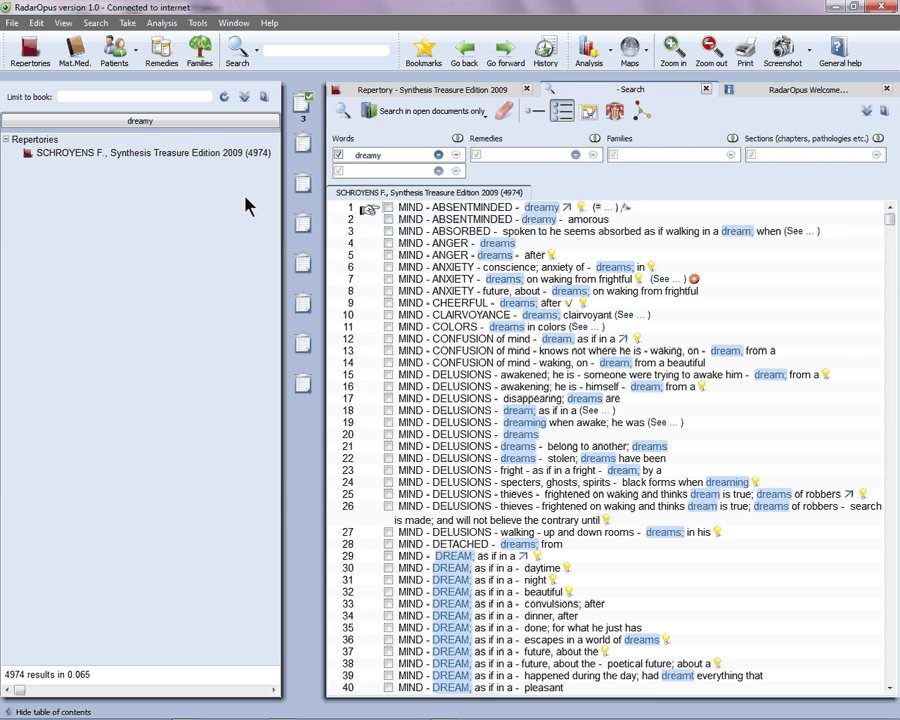
pyautogui.press('F6')
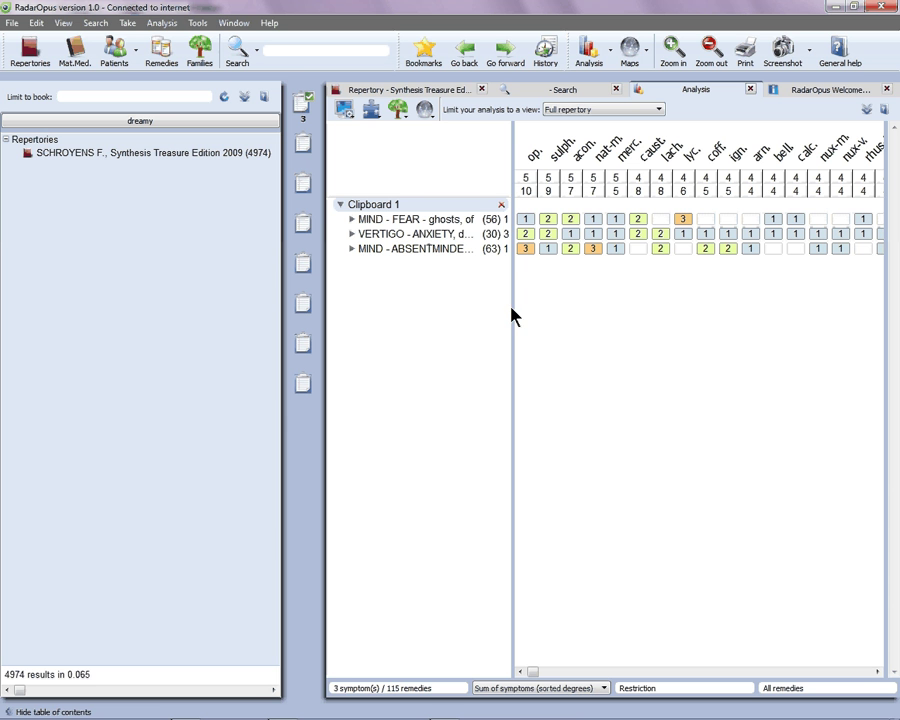
# Step: Widen the analysis's rubric column to fit the full rubric names, and alternate between the repertory and the analysis
pyautogui.moveTo(511, 305); pyautogui.dragTo(563, 306)
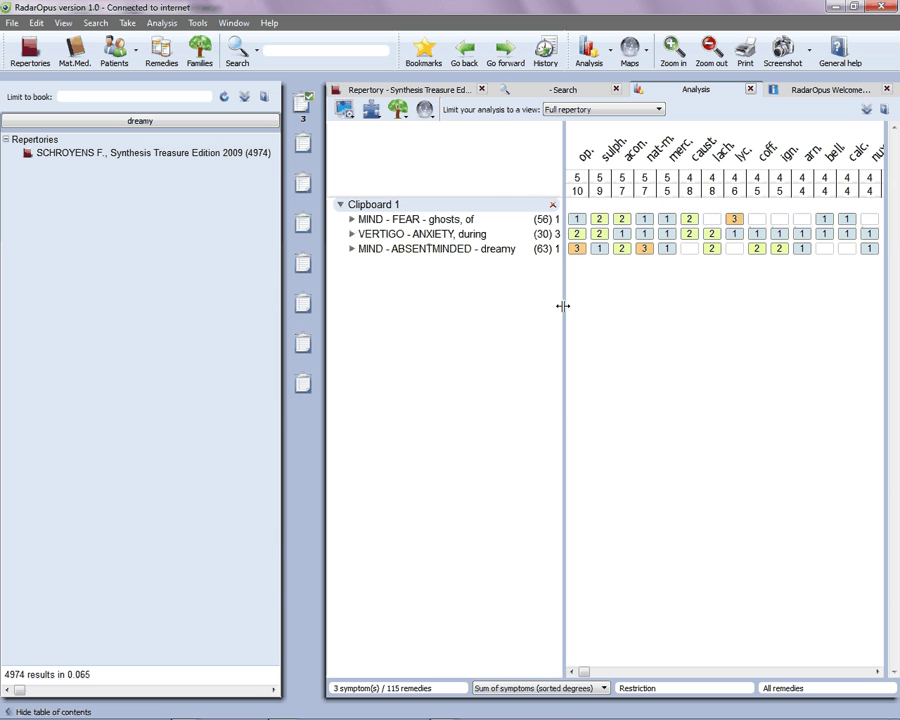
pyautogui.click(423, 92)
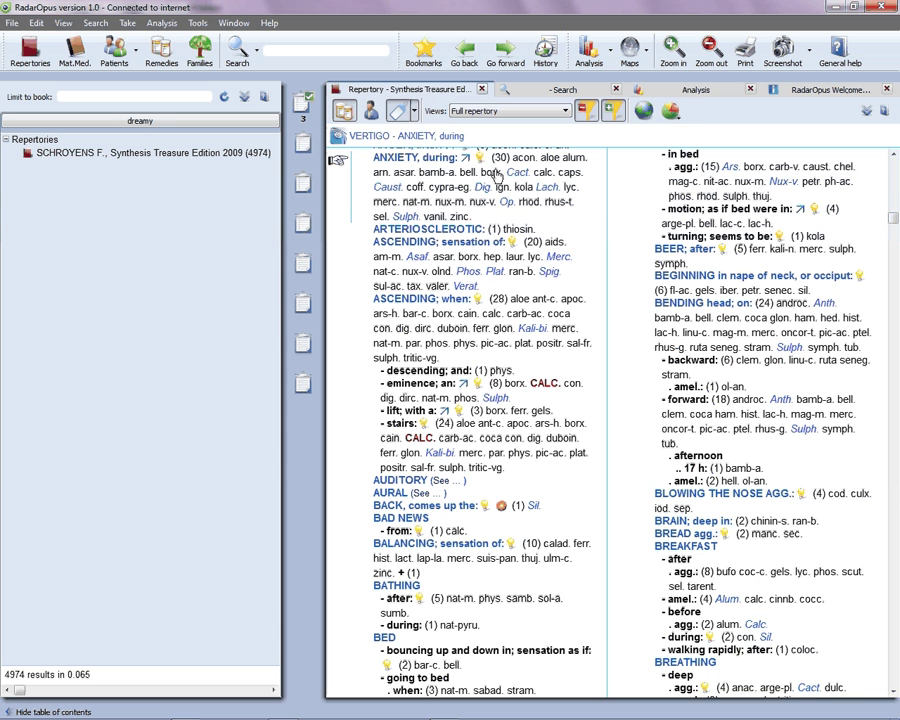
pyautogui.click(693, 92)
pyautogui.click(450, 92)
pyautogui.click(698, 95)
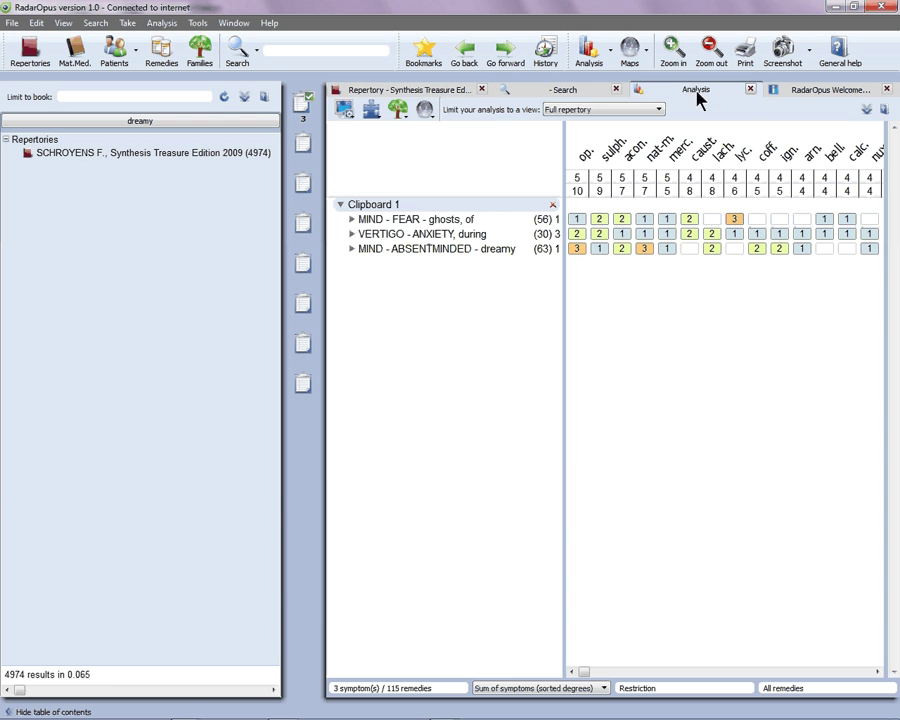
# Step: Open the keynotes of the remedy op. from the analysis and hide the table of contents
pyautogui.rightClick(583, 159)
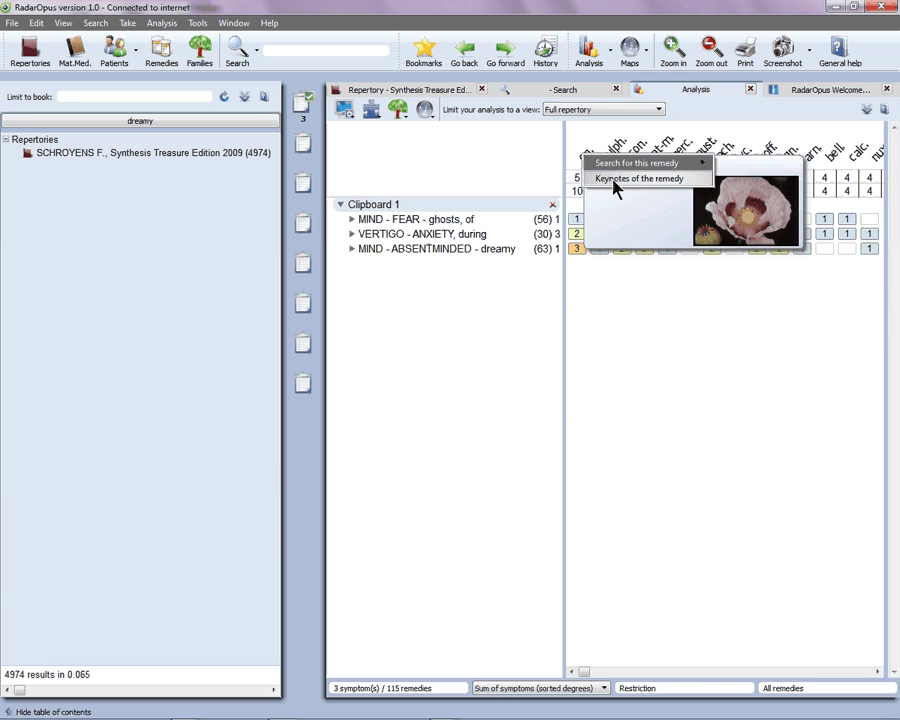
pyautogui.click(617, 185)
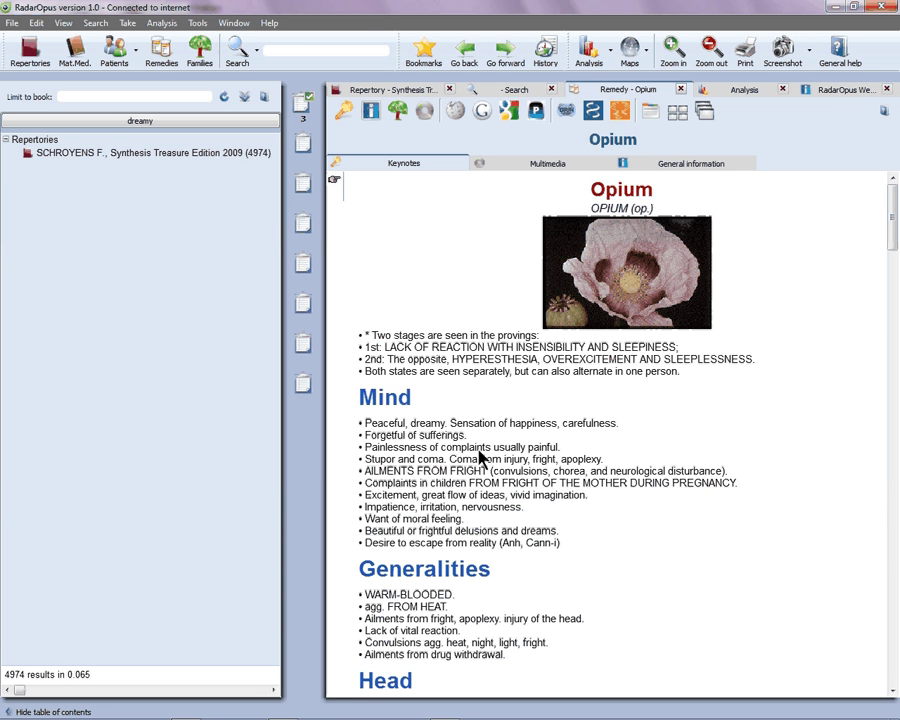
pyautogui.click(55, 712)
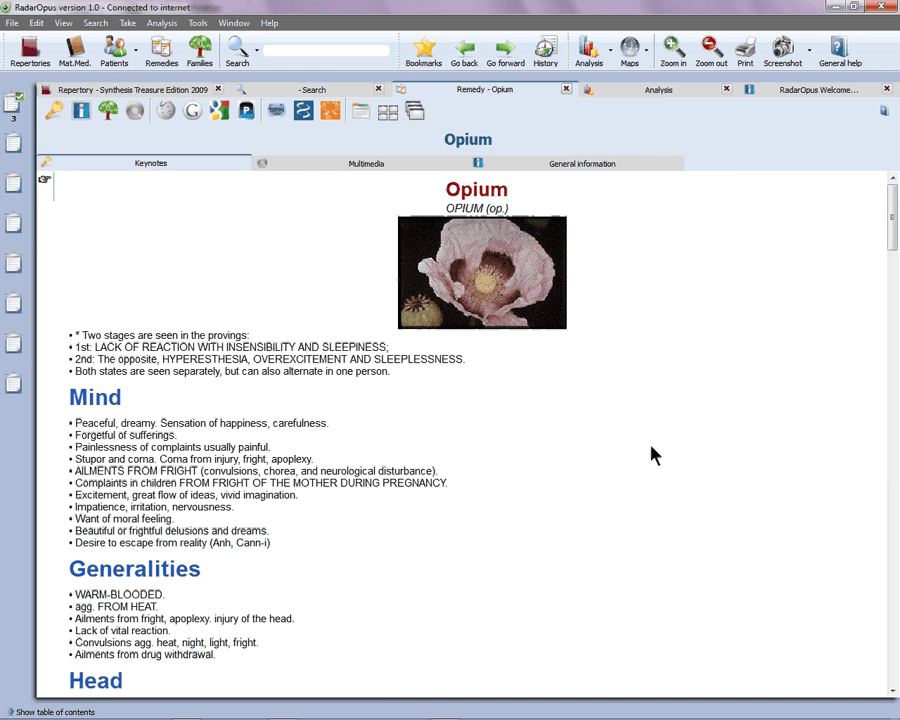
# Step: Return to the analysis and search for the remedy op. in Google images
pyautogui.click(650, 95)
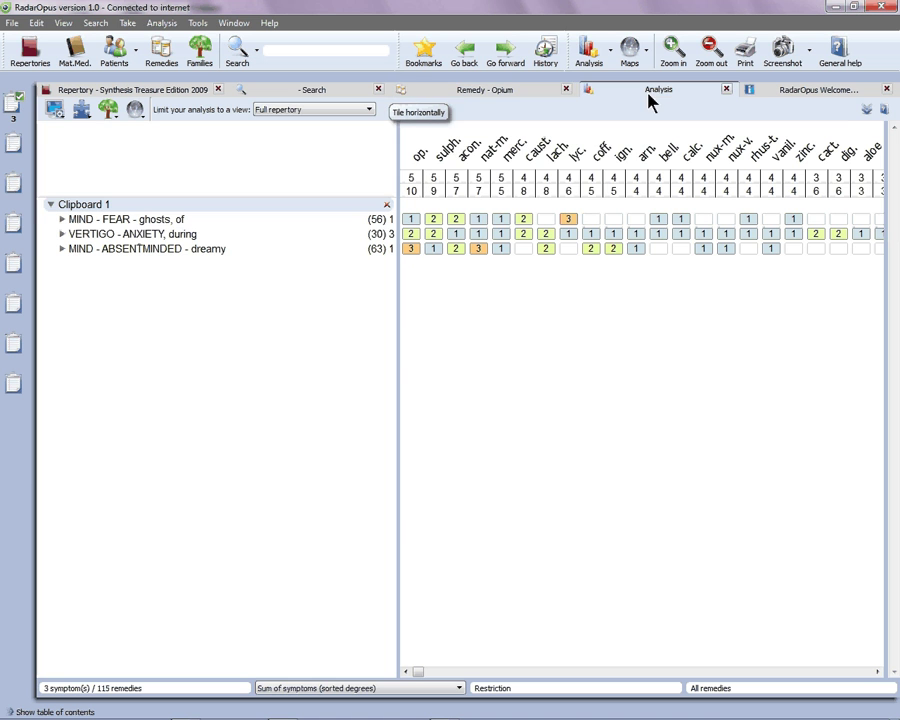
pyautogui.click(422, 160)
pyautogui.moveTo(458, 172)
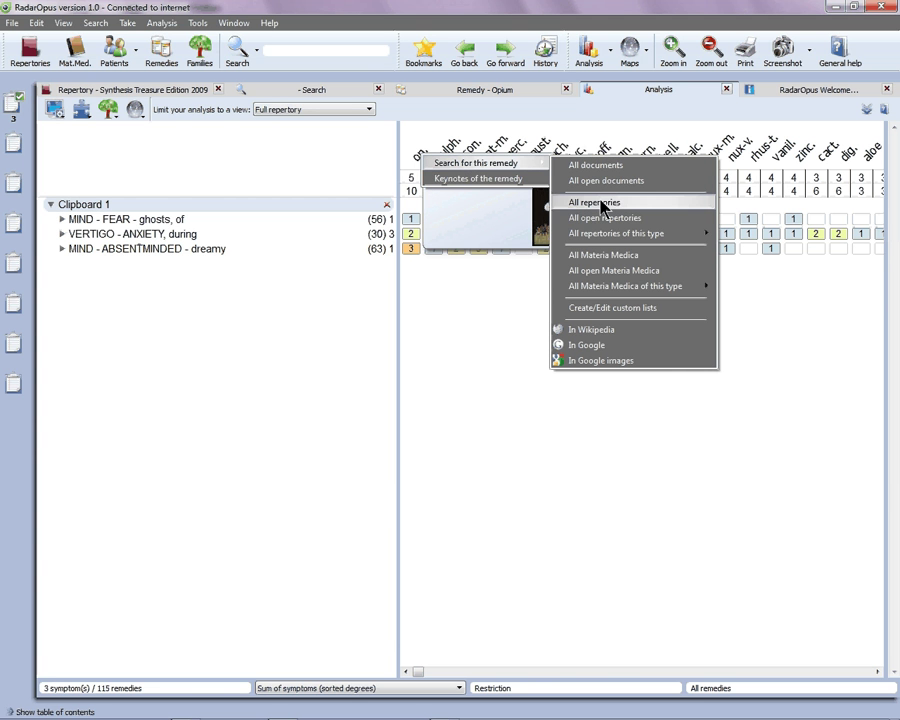
pyautogui.moveTo(629, 290)
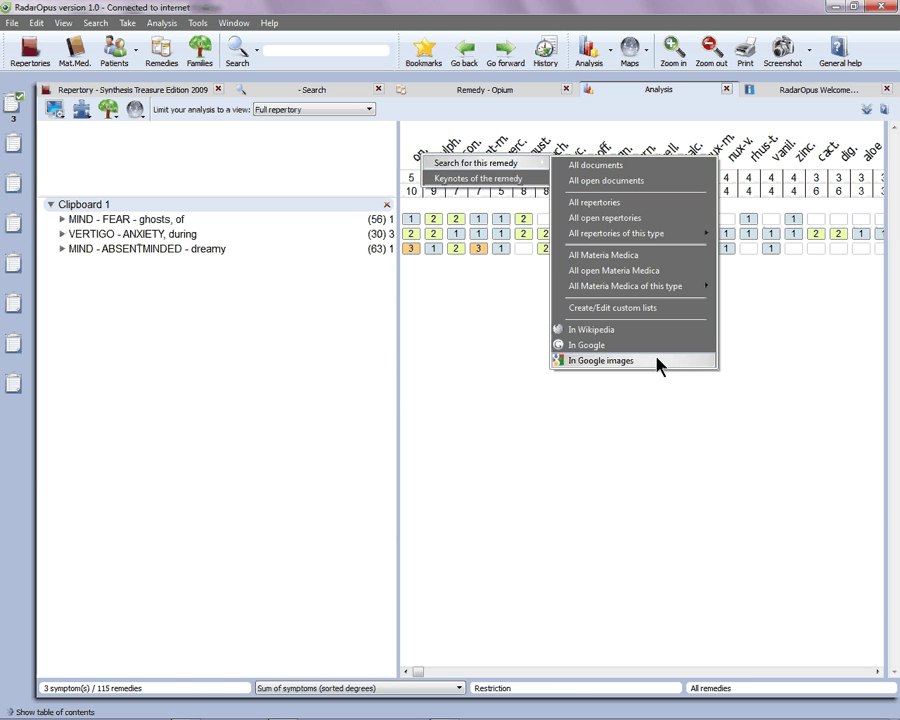
pyautogui.click(657, 362)
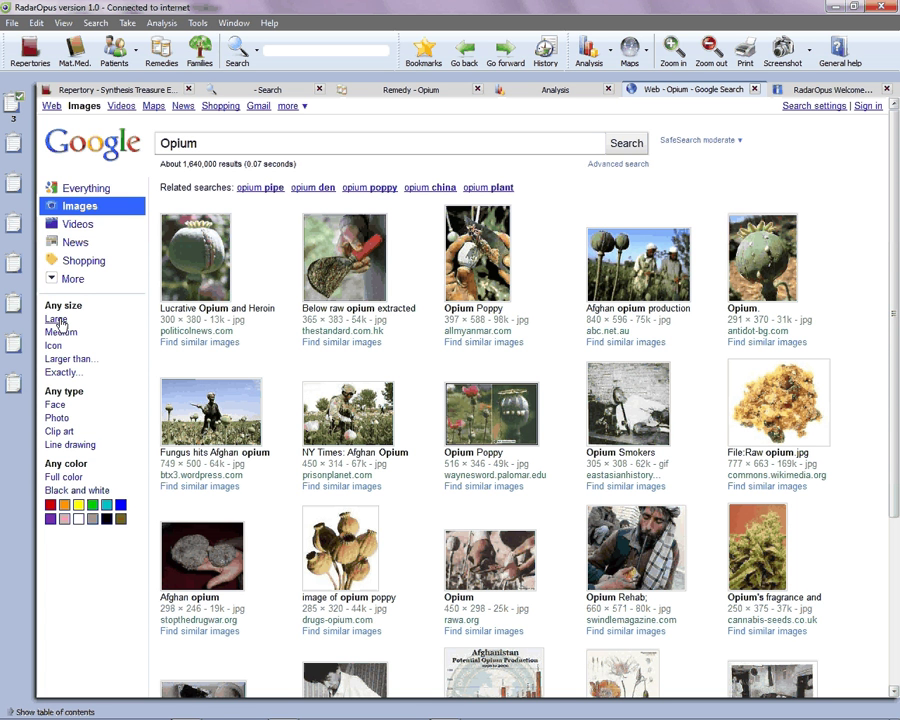
# Step: Limit the Opium image results to large ones and view the first opium poppy picture on Wikimedia Commons
pyautogui.click(60, 322)
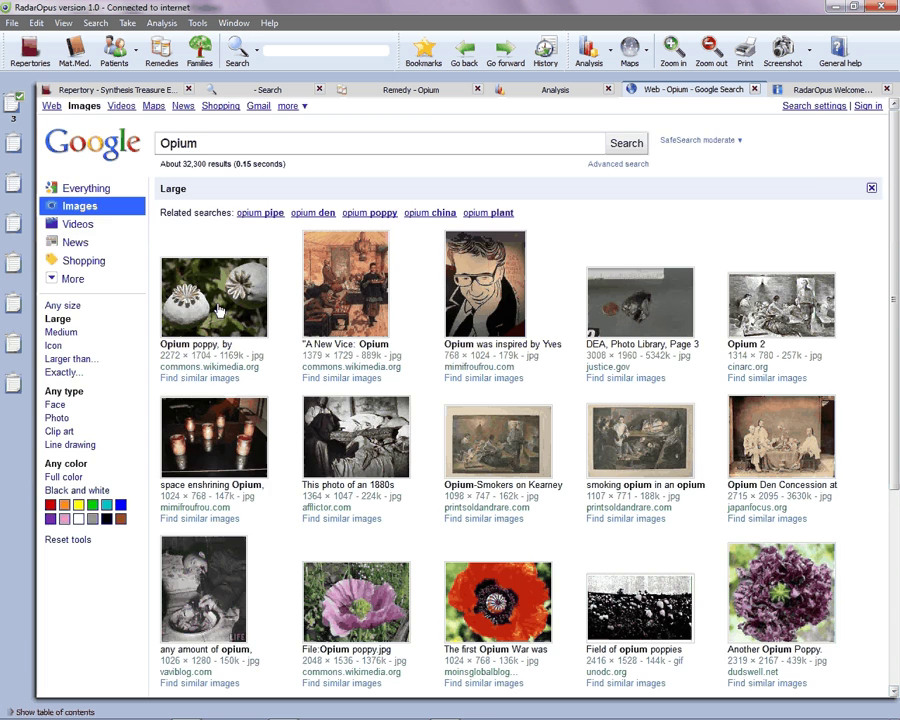
pyautogui.click(218, 311)
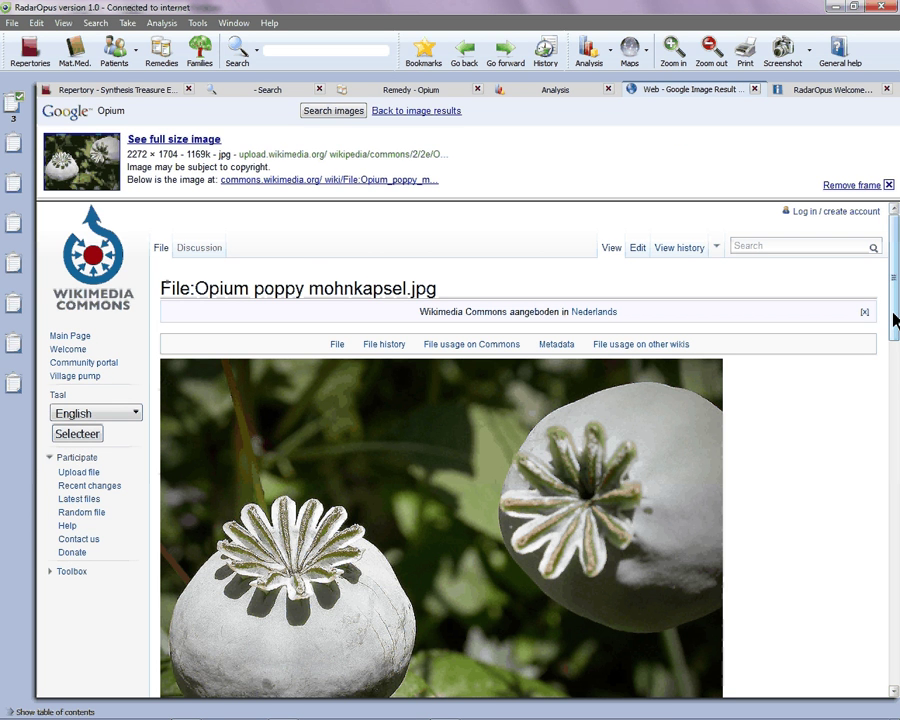
pyautogui.moveTo(895, 318); pyautogui.dragTo(895, 350)
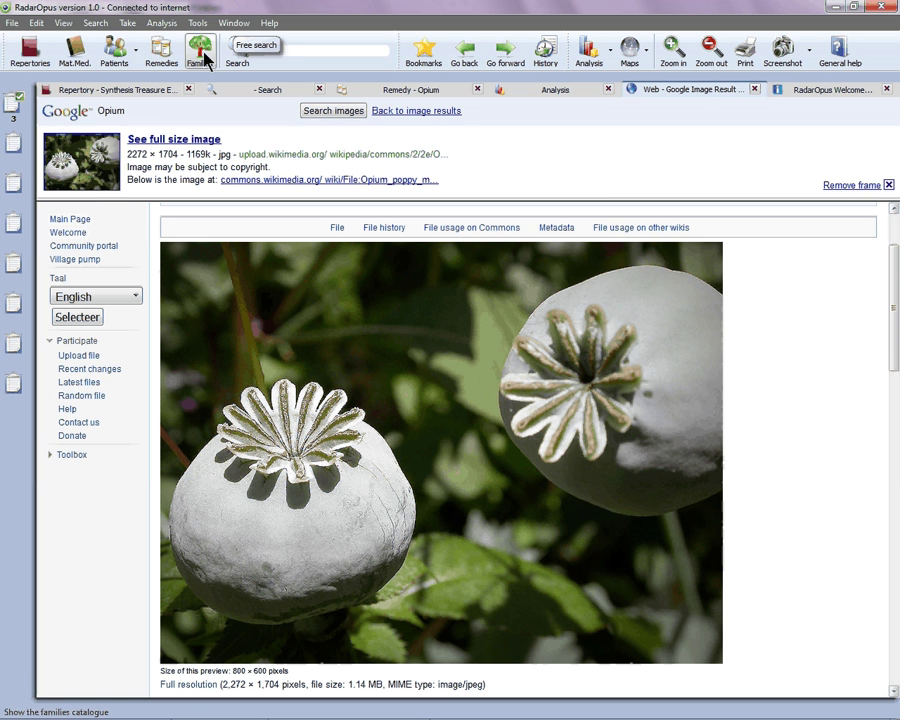
# Step: Close the search, web and welcome documents, and hide the table of contents
pyautogui.click(303, 91)
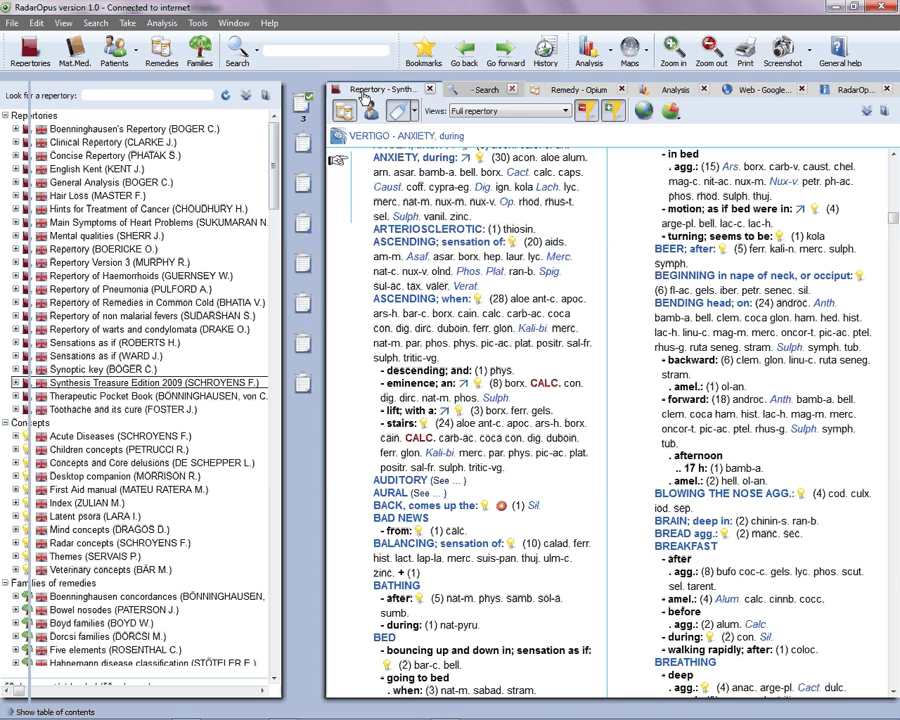
pyautogui.click(511, 89)
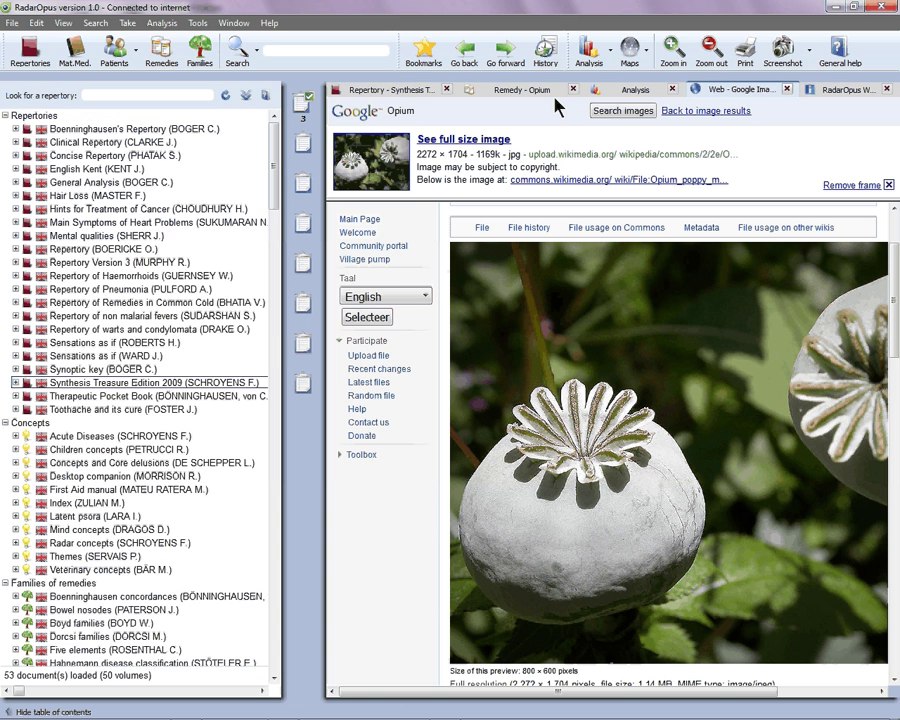
pyautogui.click(787, 90)
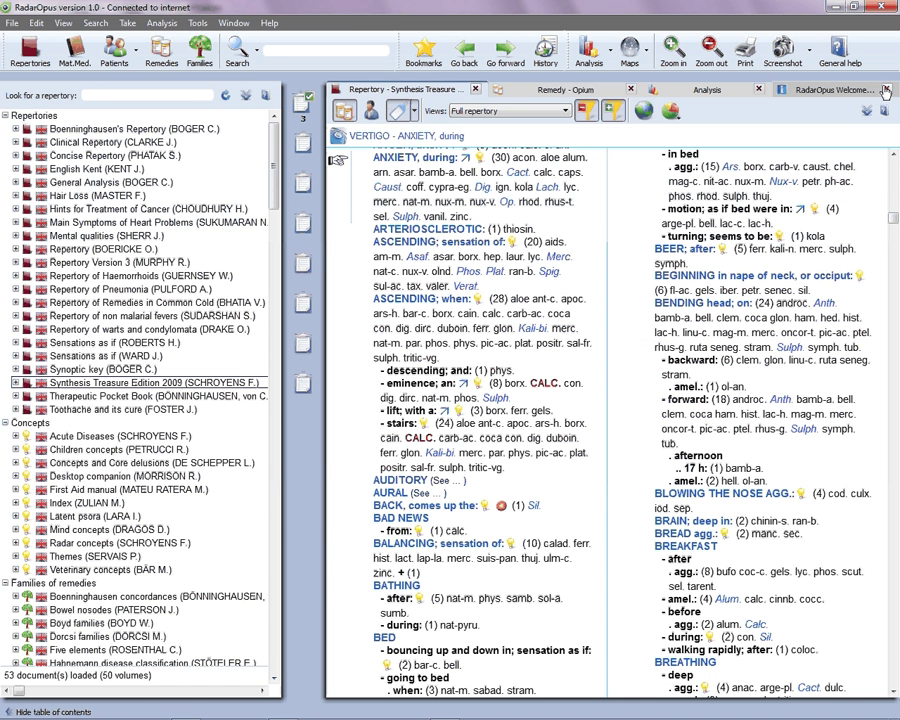
pyautogui.click(885, 90)
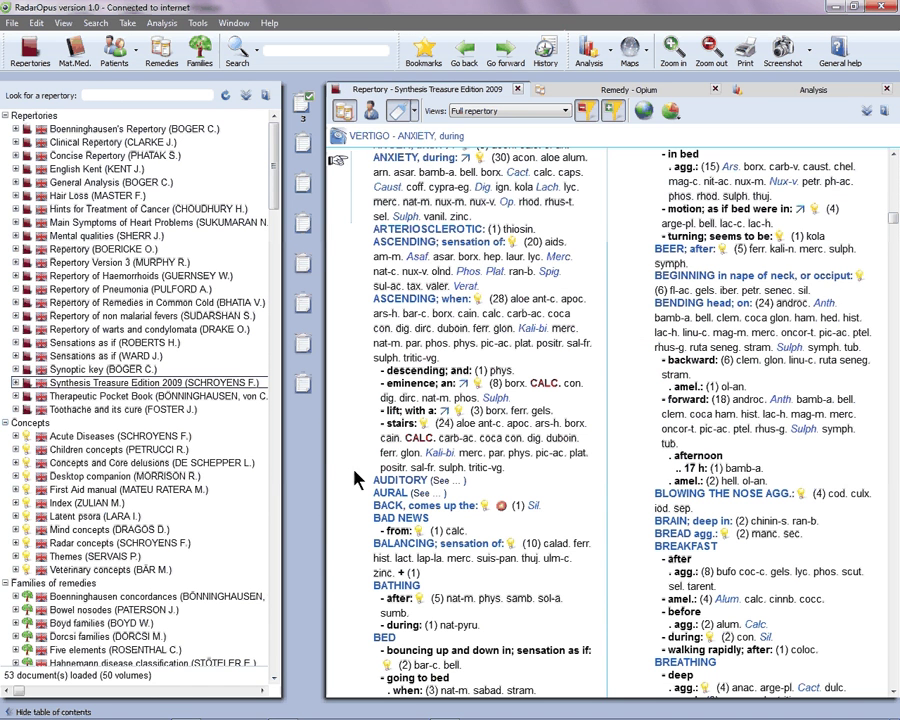
pyautogui.click(54, 711)
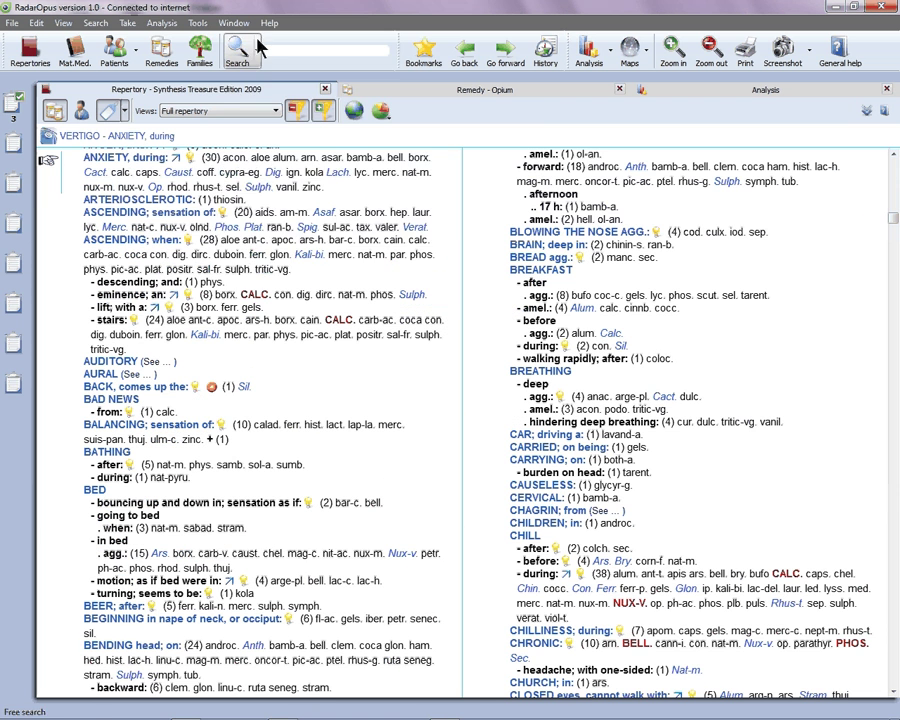
# Step: Switch to floating multiscreen and arrange the windows: Synthesis at full height on the left, widened Analysis at upper right, Opium at lower right
pyautogui.click(236, 23)
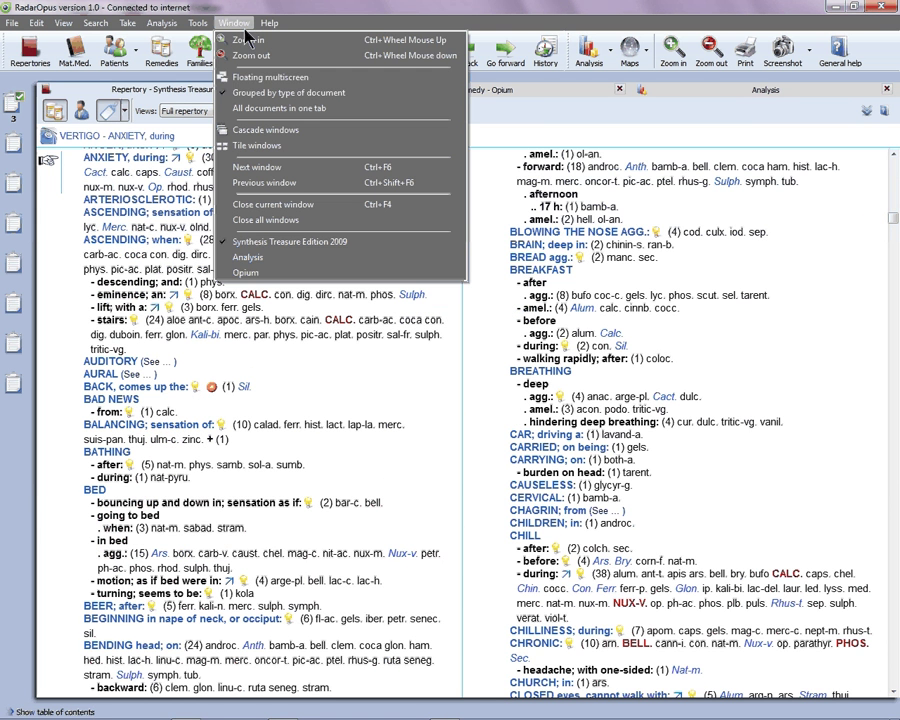
pyautogui.click(310, 80)
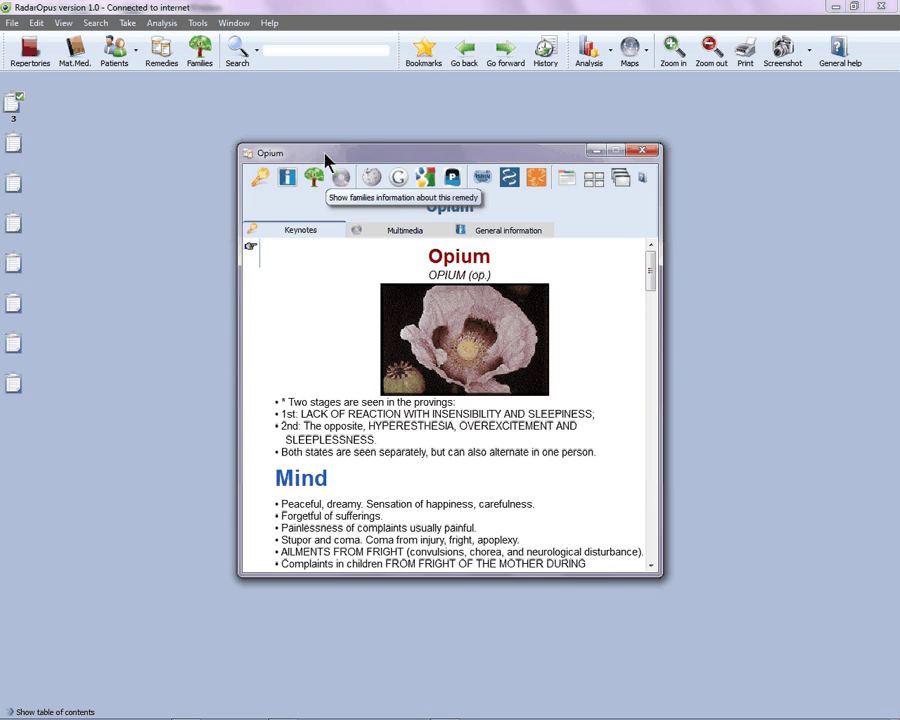
pyautogui.moveTo(327, 157); pyautogui.dragTo(553, 299)
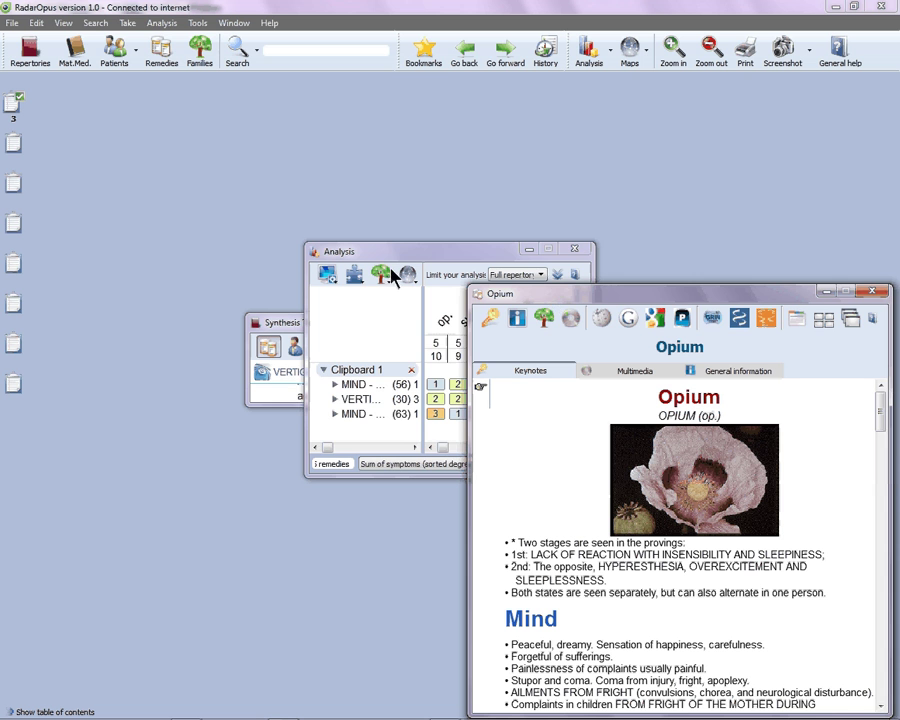
pyautogui.moveTo(368, 255); pyautogui.dragTo(519, 88)
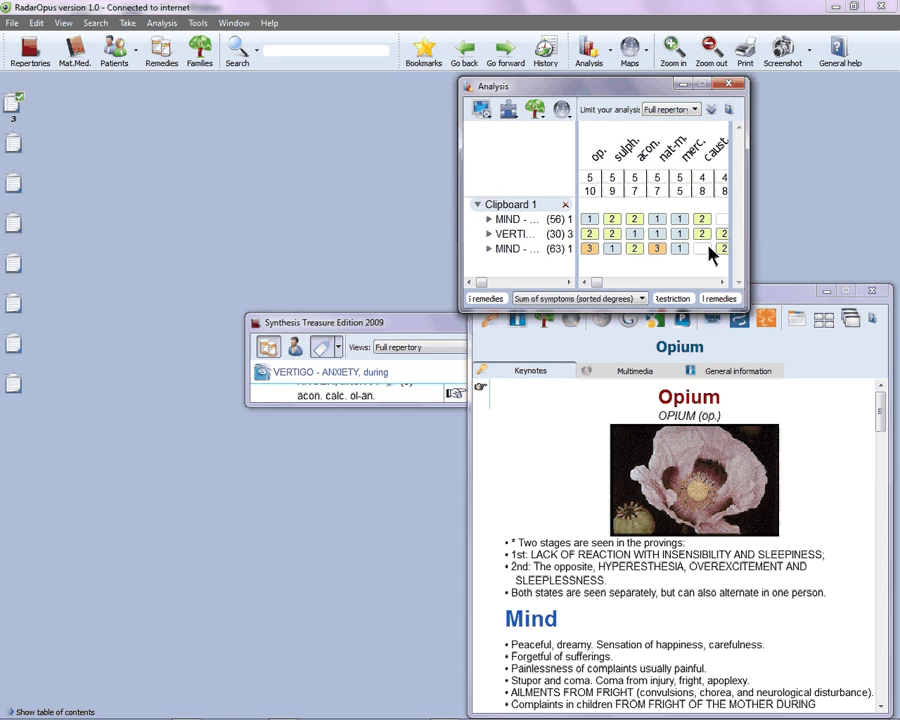
pyautogui.moveTo(746, 253); pyautogui.dragTo(890, 253)
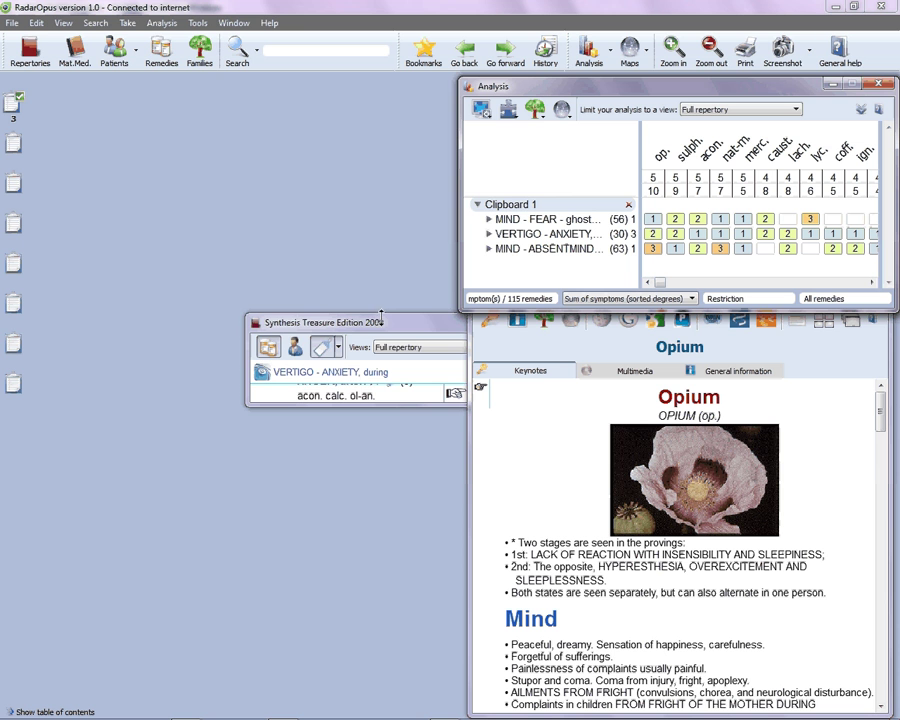
pyautogui.moveTo(383, 321); pyautogui.dragTo(174, 87)
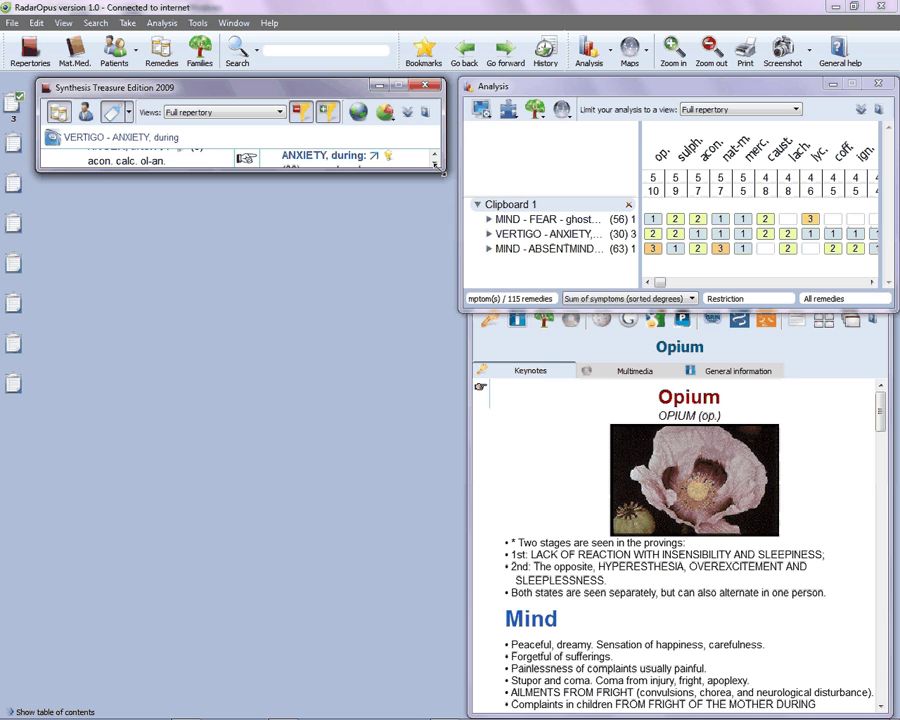
pyautogui.moveTo(441, 175); pyautogui.dragTo(446, 707)
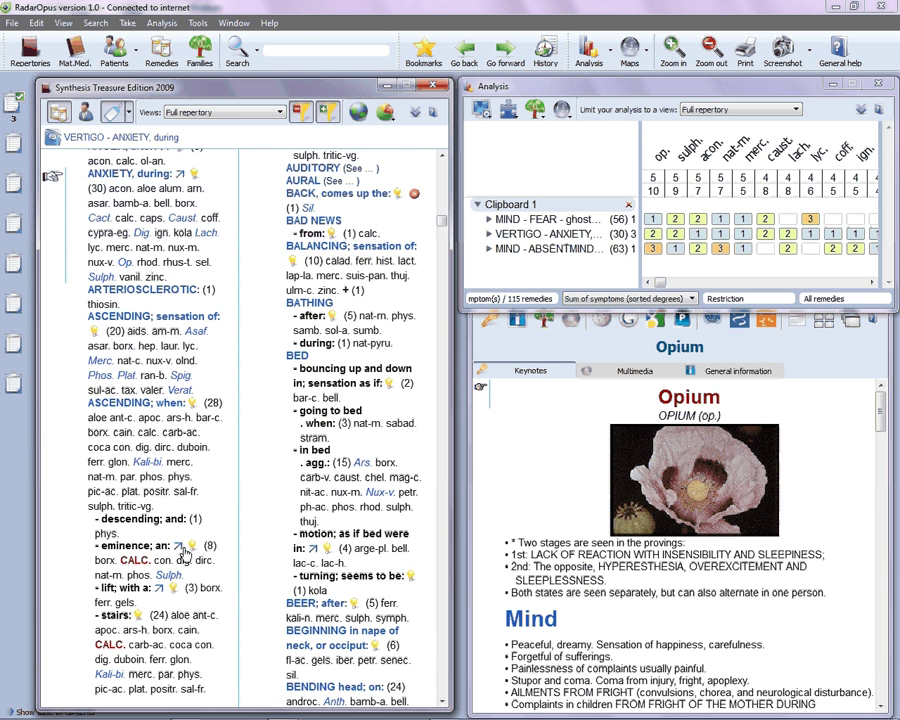
# Step: Turn off the two-column display in the Synthesis repertory's options and collapse the options again
pyautogui.moveTo(184, 553)
pyautogui.click(415, 115)
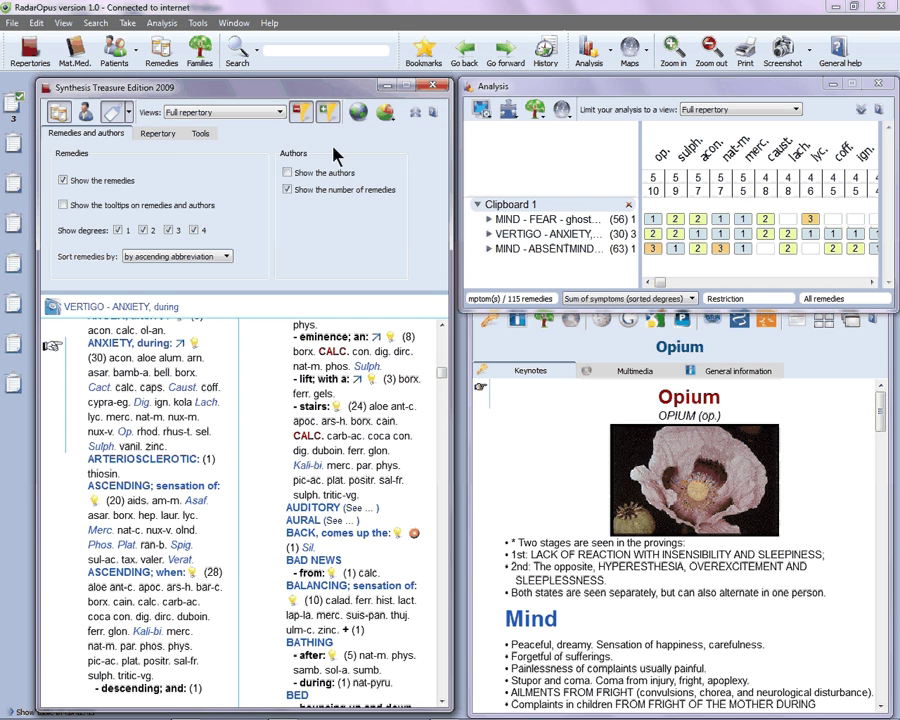
pyautogui.click(150, 135)
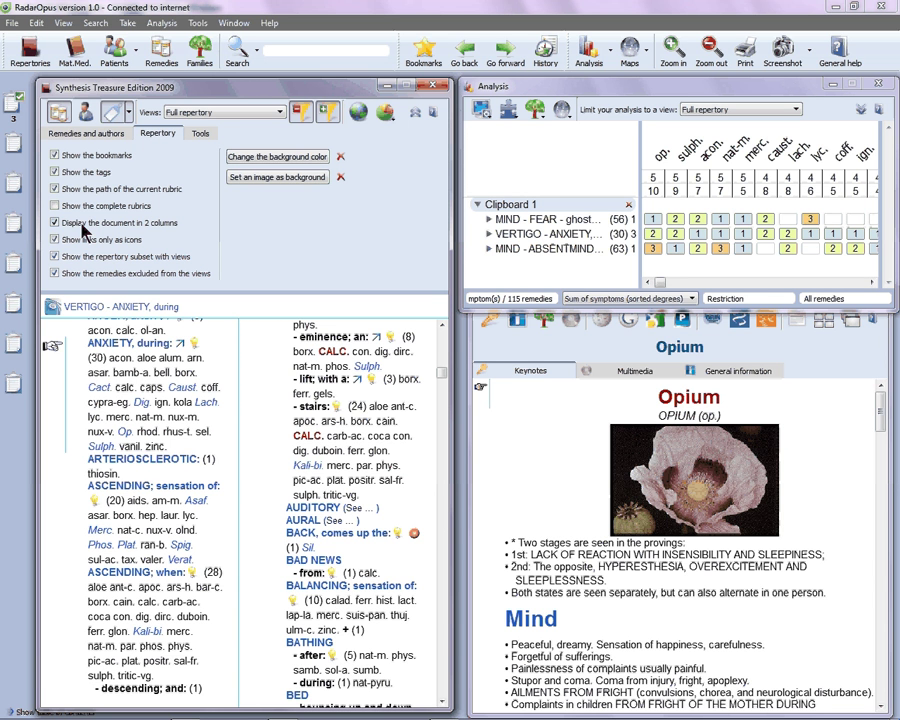
pyautogui.click(107, 229)
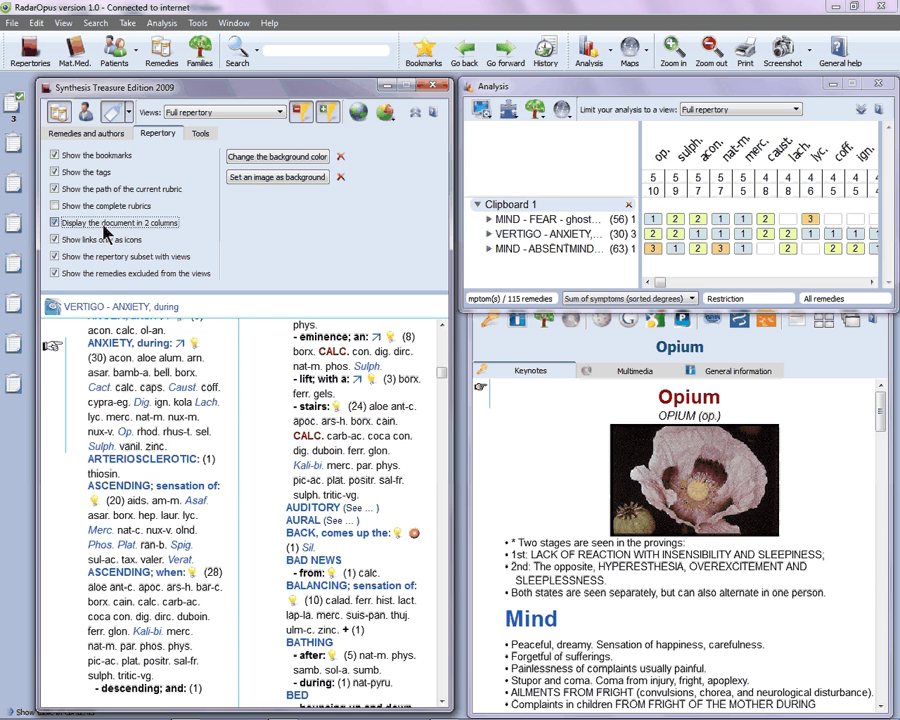
pyautogui.click(107, 224)
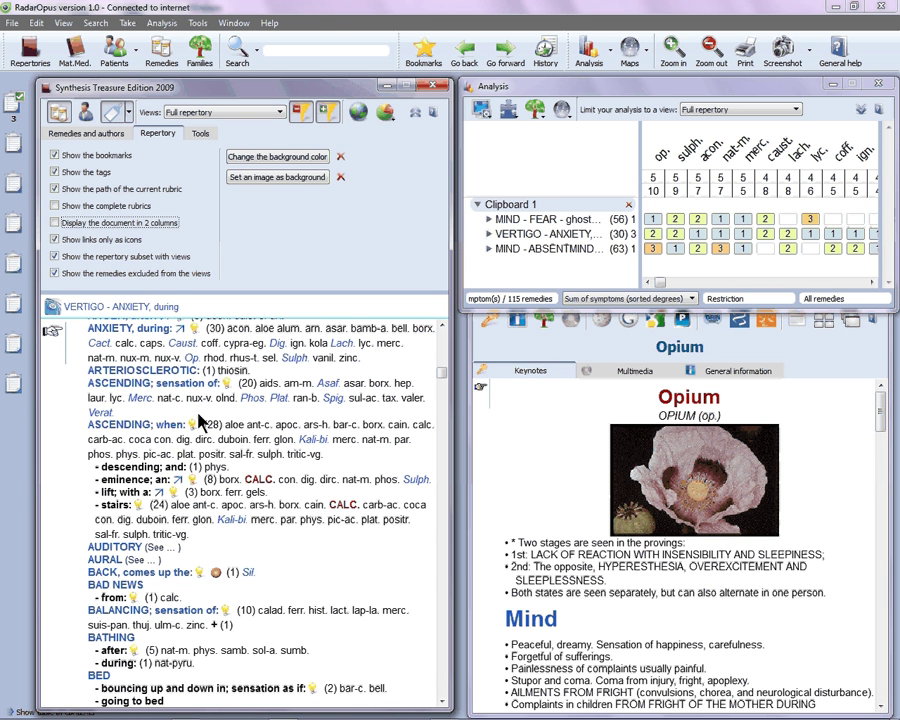
pyautogui.click(415, 112)
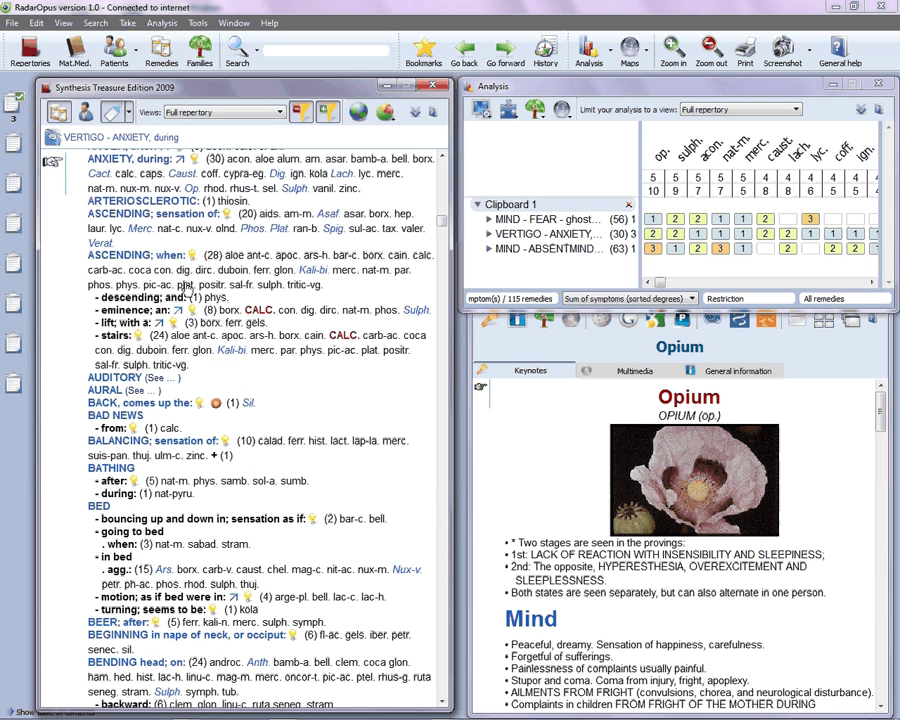
# Step: Take the rubric VERTIGO - ASCENDING; when into the first clipboard and check its description in the analysis
pyautogui.click(160, 268)
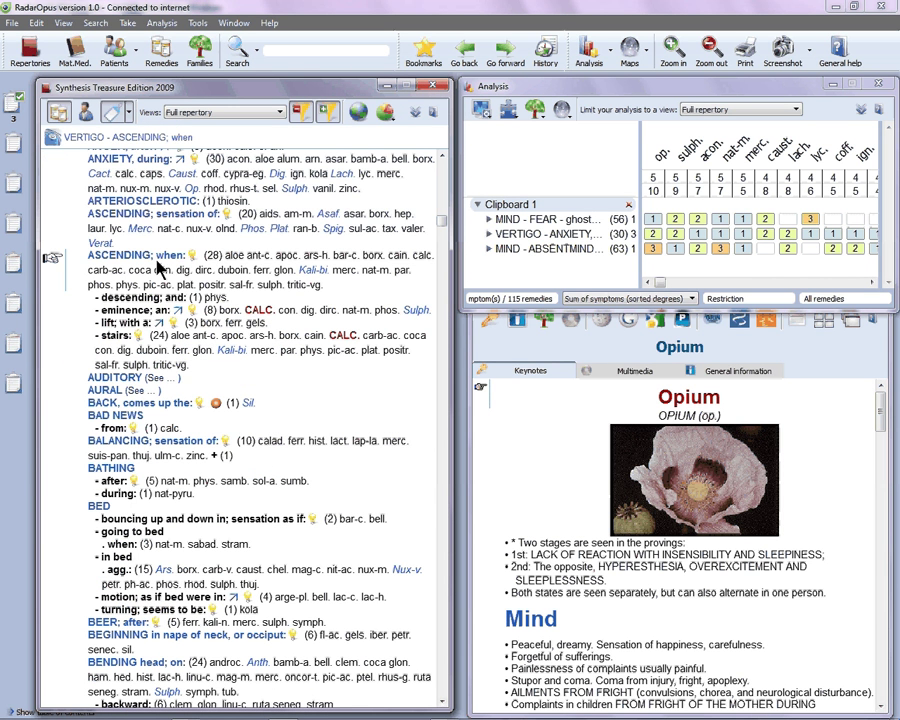
pyautogui.press('1')
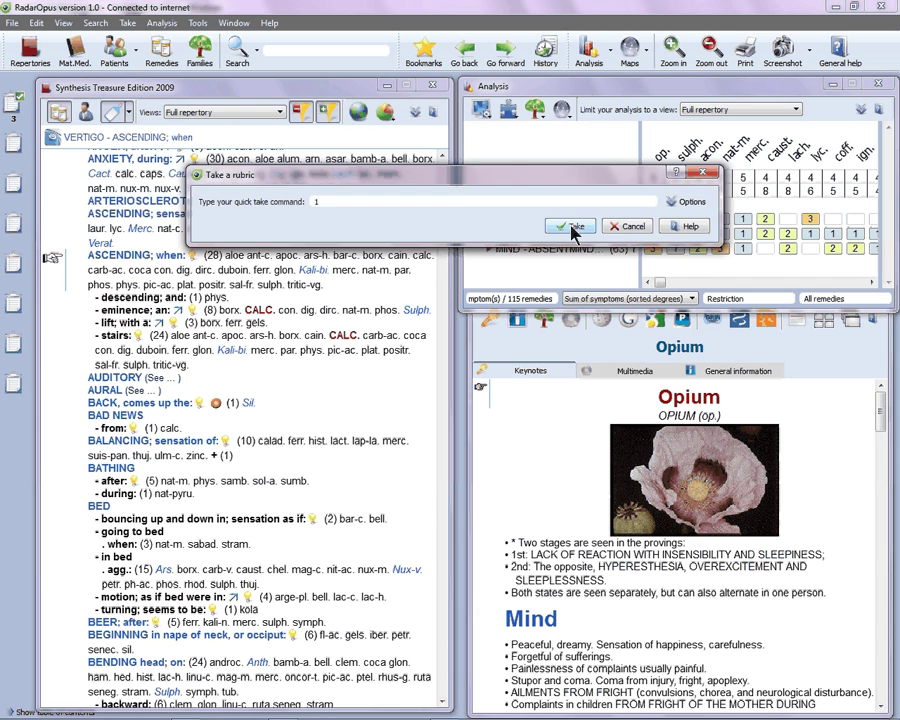
pyautogui.click(573, 227)
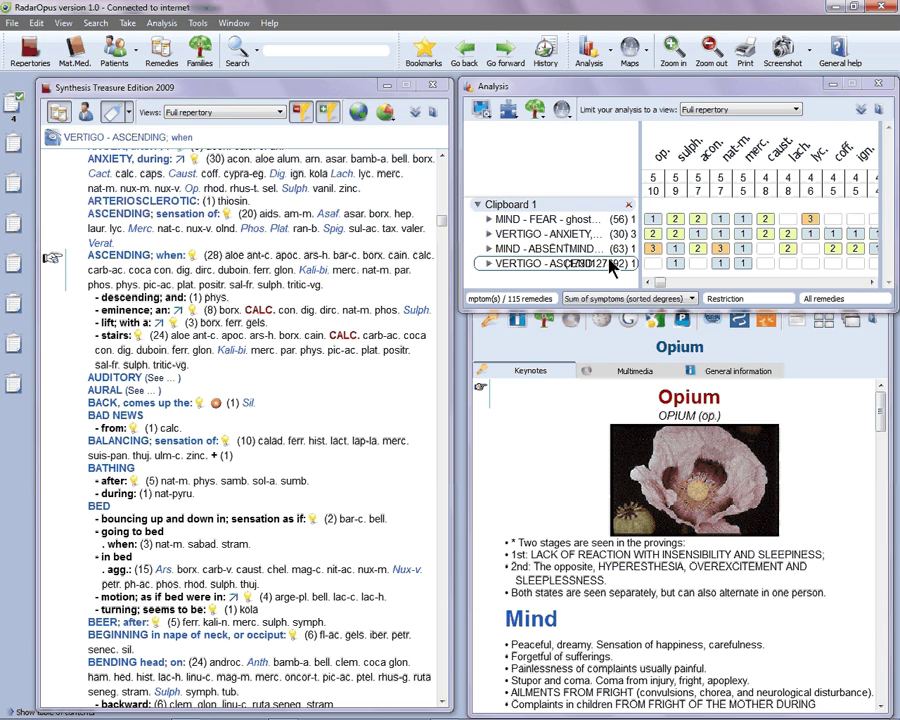
pyautogui.moveTo(607, 269)
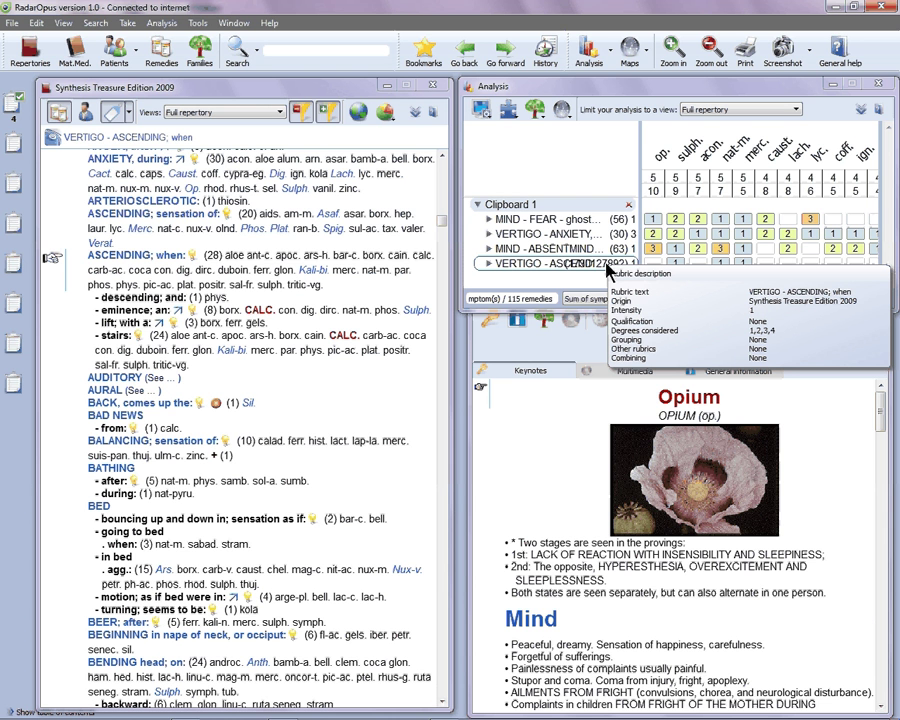